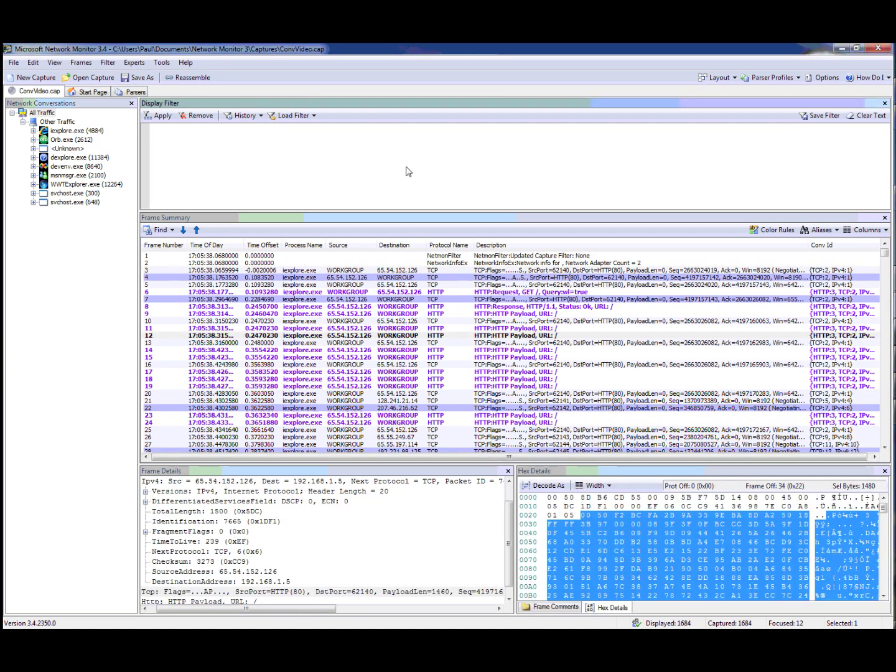
# Select frame 12 in ConvVideo.cap to display its IPv4 header fields and hex bytes.
pyautogui.click(408, 171)
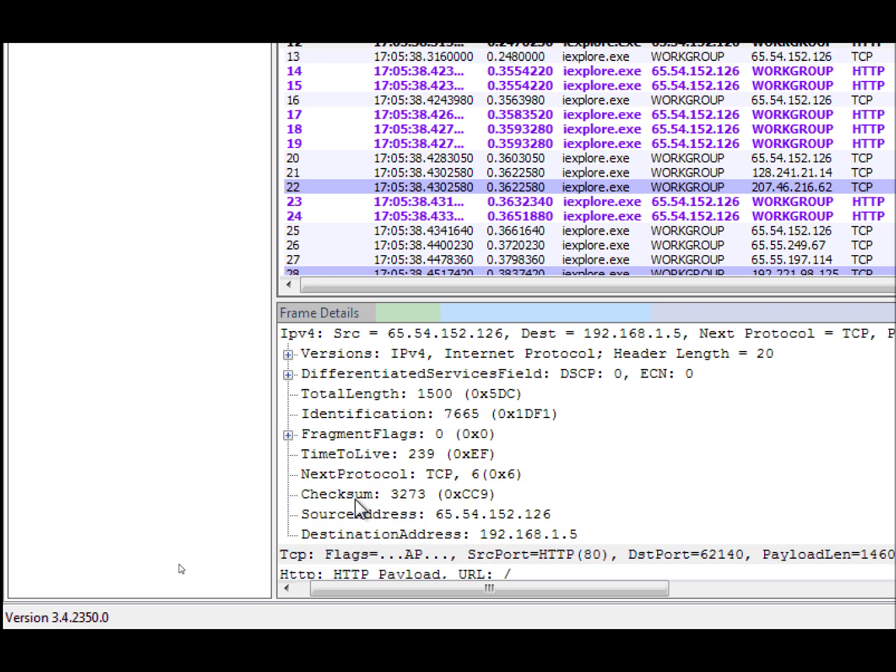
# Add the SourceAddress value 65.54.152.126 to the display filter and apply it.
pyautogui.rightClick(358, 515)
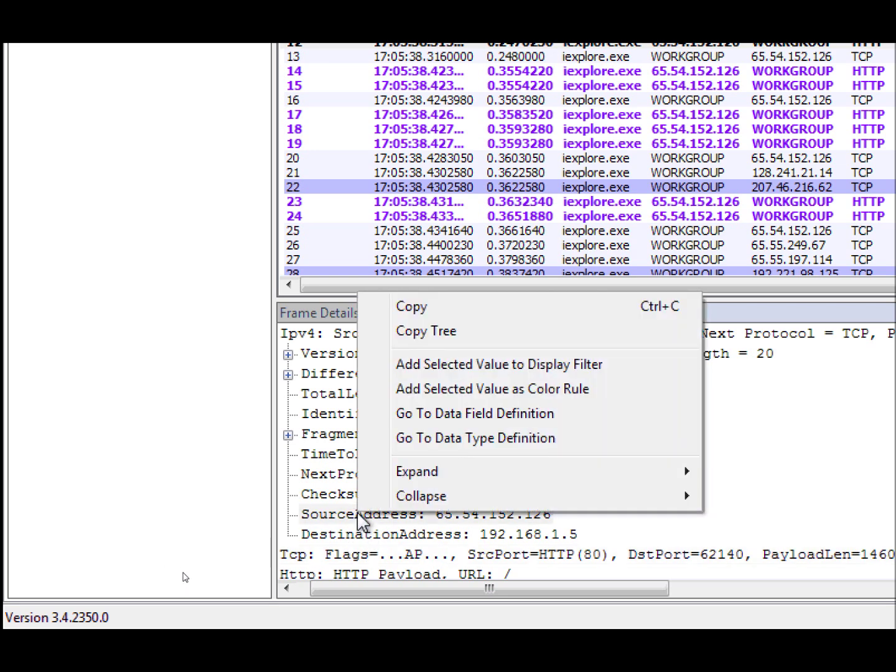
pyautogui.click(514, 368)
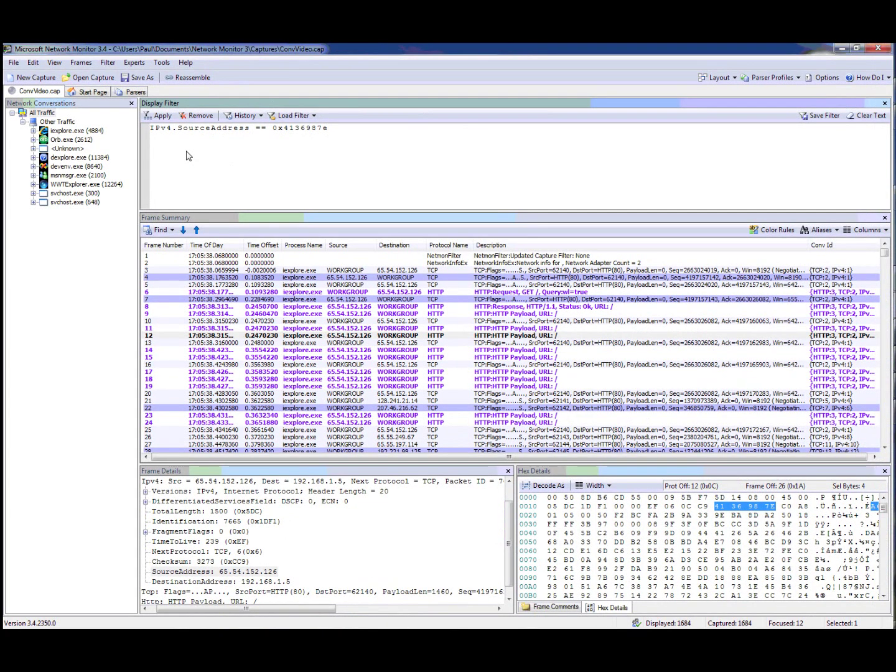
pyautogui.click(160, 116)
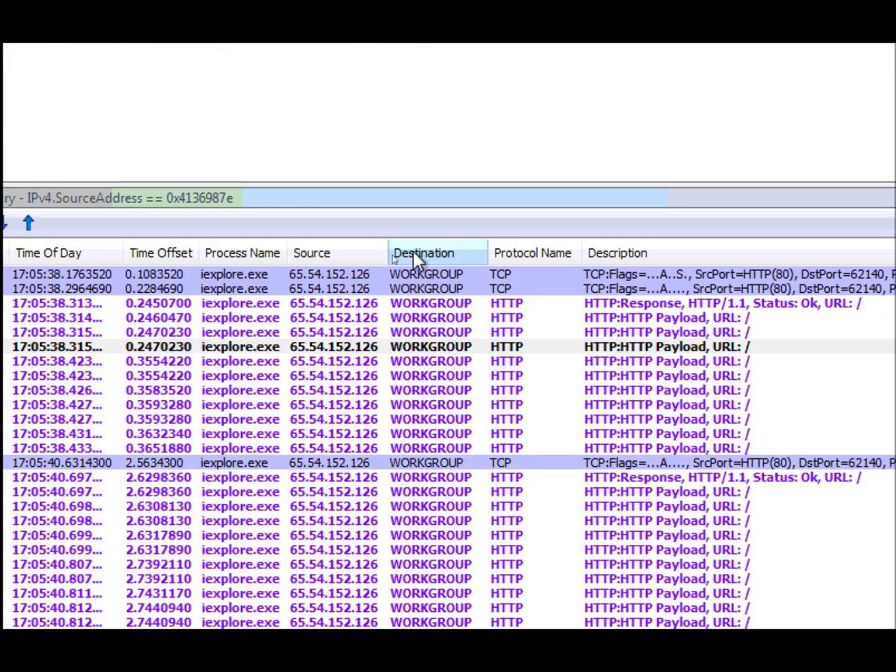
pyautogui.keyDown('shift'); pyautogui.click(490, 277); pyautogui.keyUp('shift')
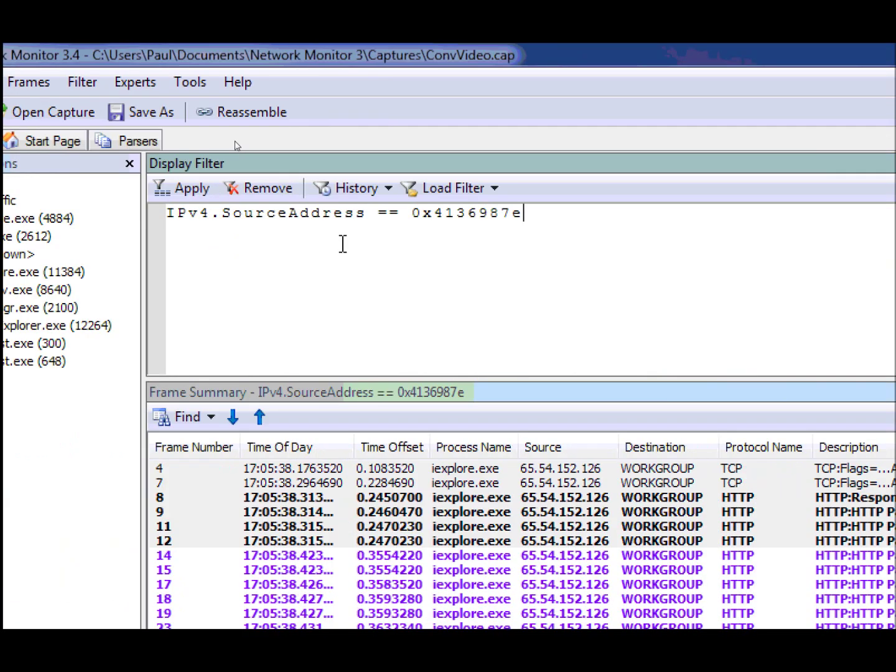
# Rewrite the display filter as IPv4.address==192.168.1.5 and apply it.
pyautogui.moveTo(563, 221); pyautogui.dragTo(217, 213)
pyautogui.write('.')
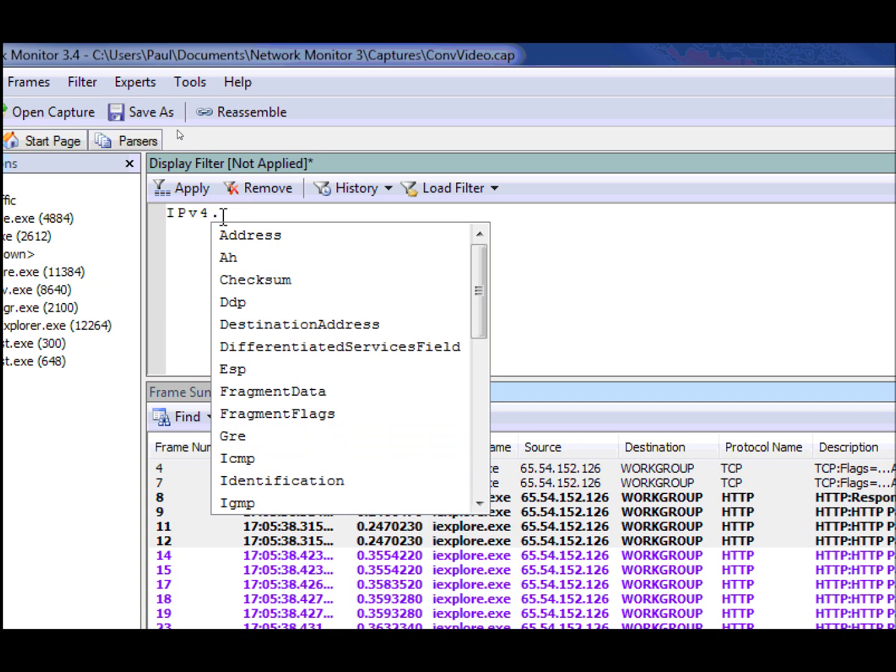
pyautogui.write('addre')
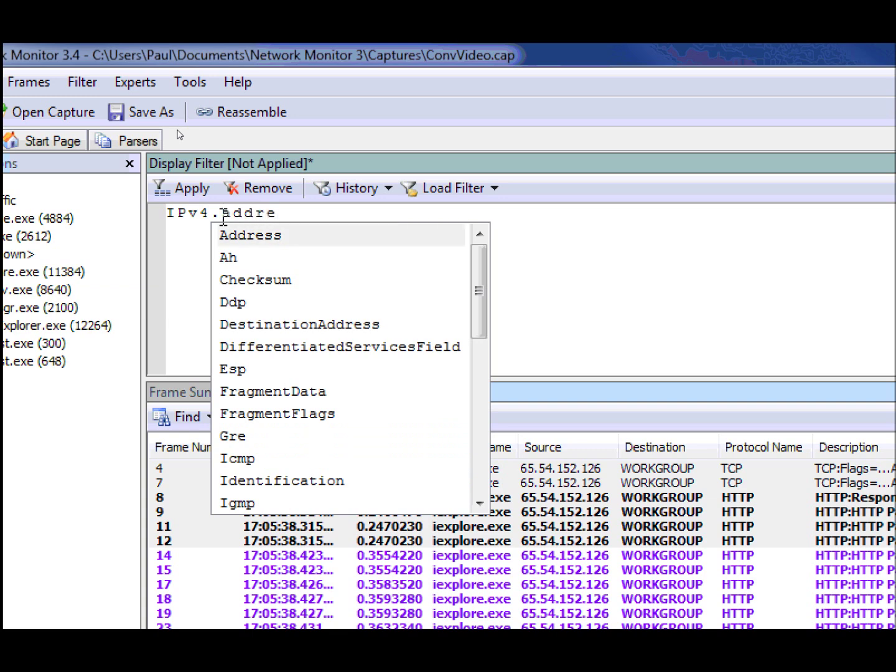
pyautogui.write('ss')
pyautogui.write('=')
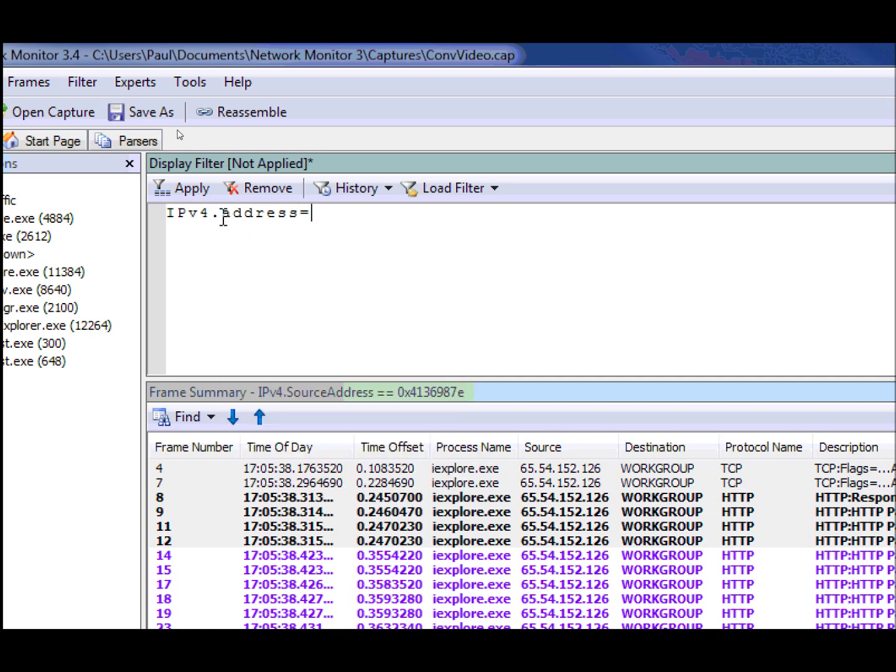
pyautogui.write('=192.168.1.5')
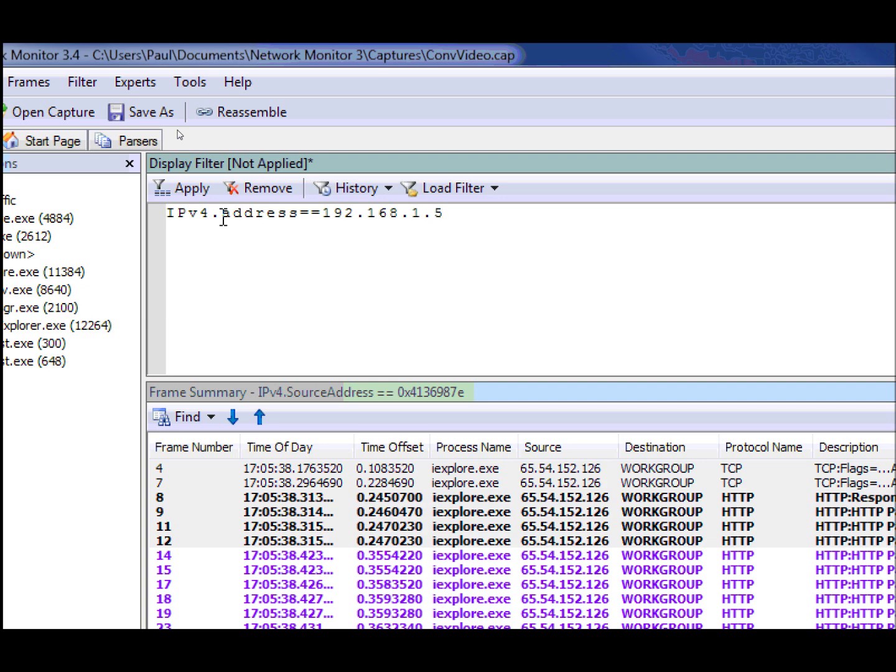
pyautogui.hotkey('ctrl', 'Return')
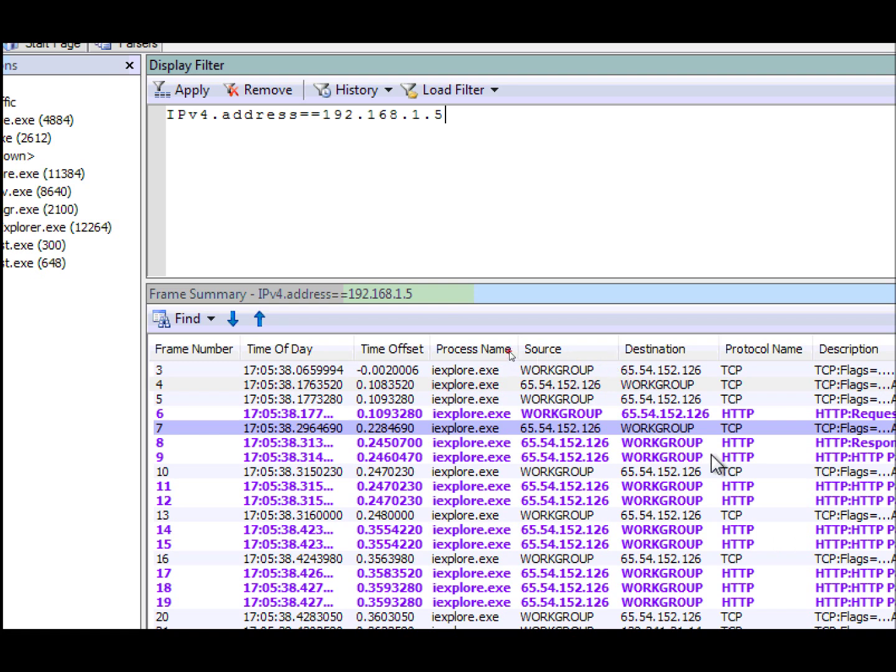
pyautogui.moveTo(509, 351); pyautogui.dragTo(709, 400)
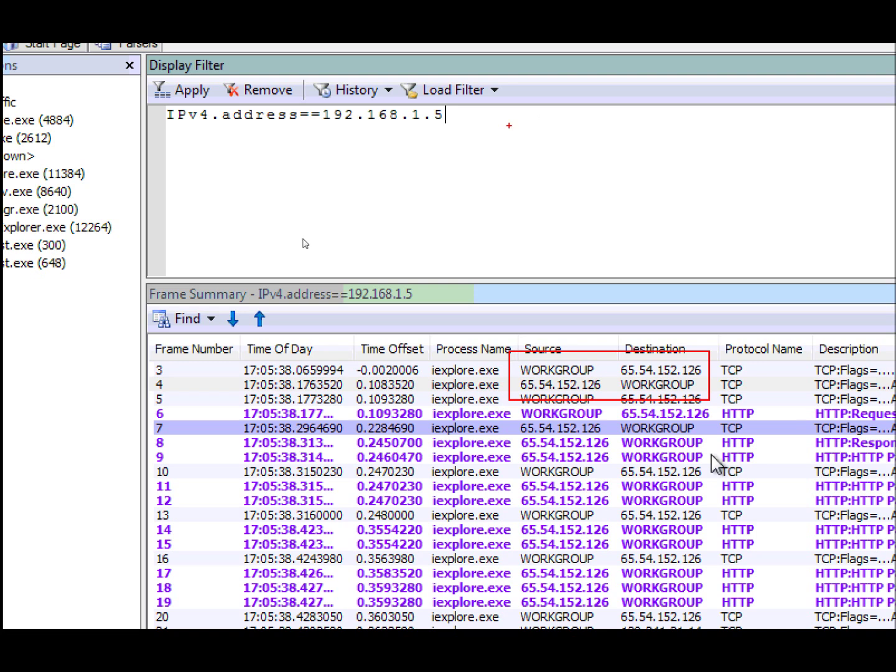
# Append && ipv4.Address==65.54.152.126 to the filter and apply the combined expression.
pyautogui.press('Escape')
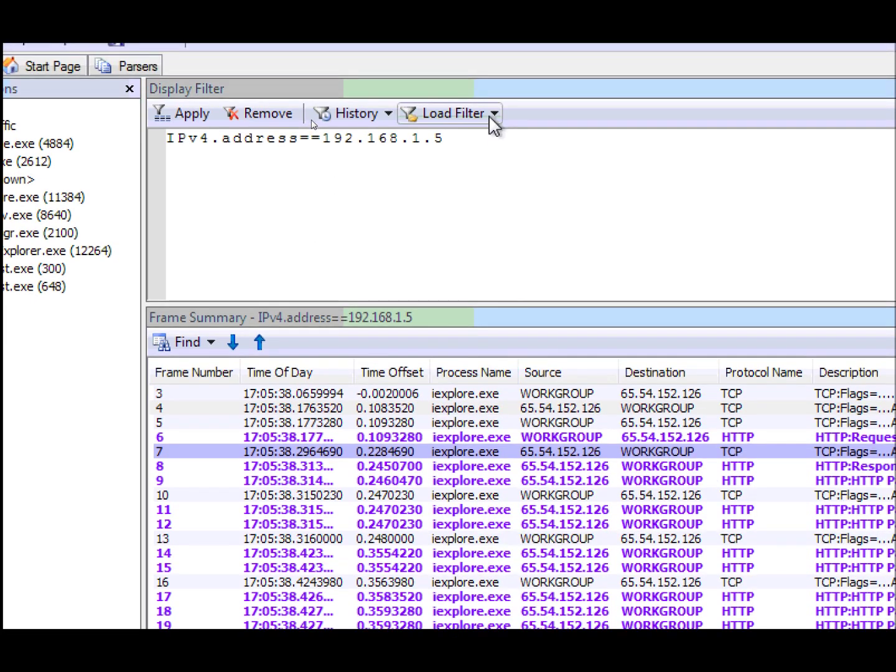
pyautogui.click(499, 152)
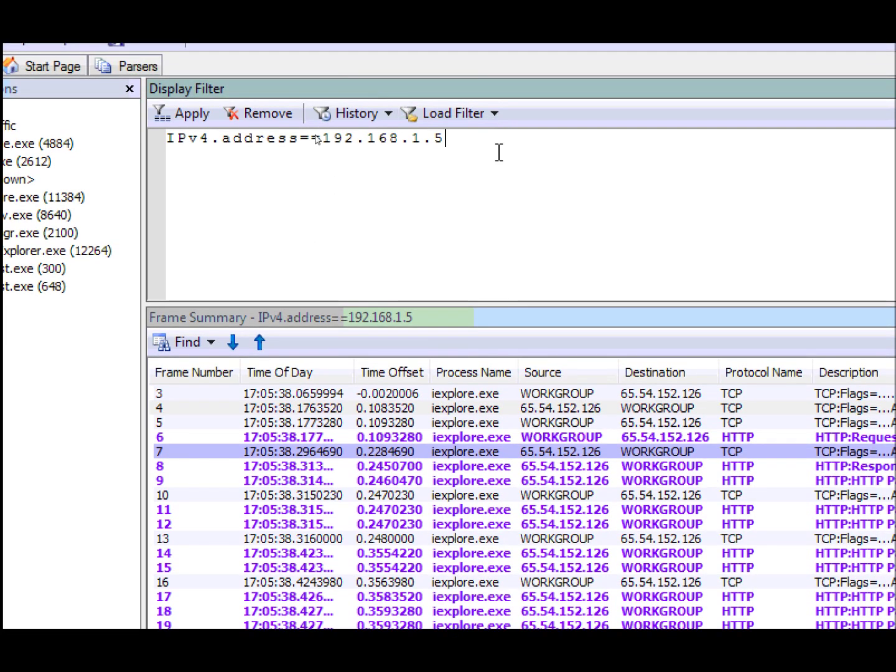
pyautogui.write('&& ')
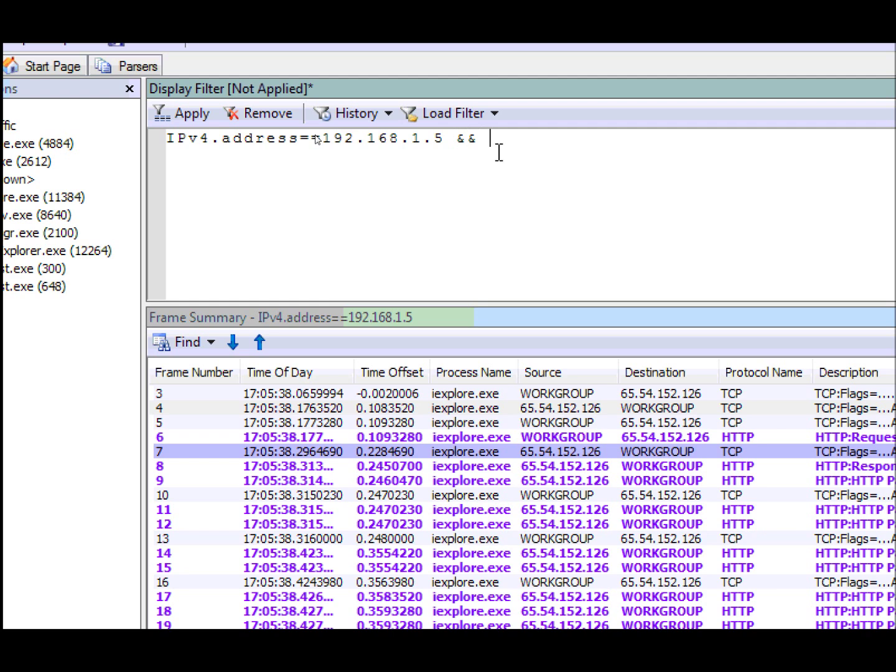
pyautogui.write('ipv4.ad')
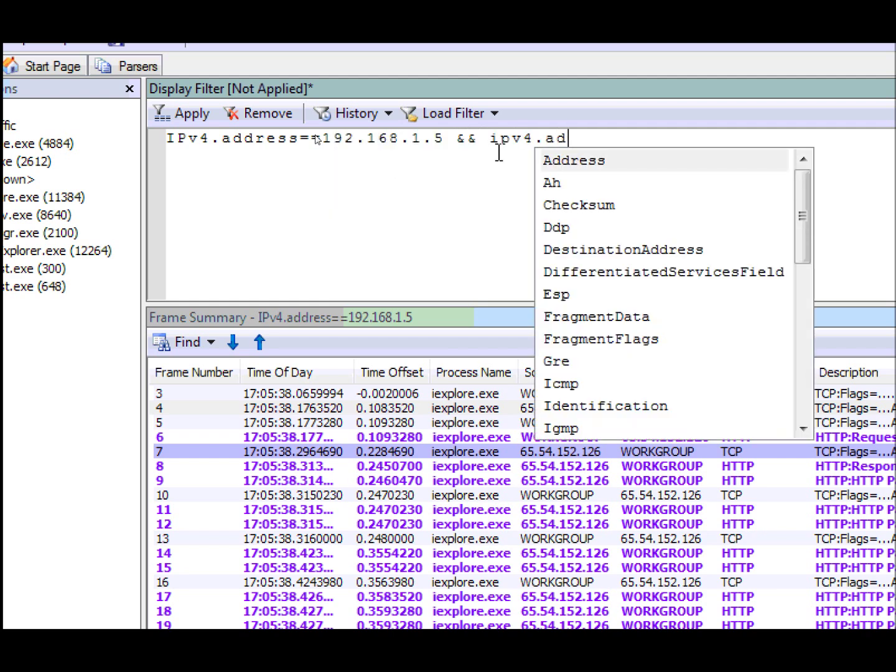
pyautogui.press('Tab')
pyautogui.write('==')
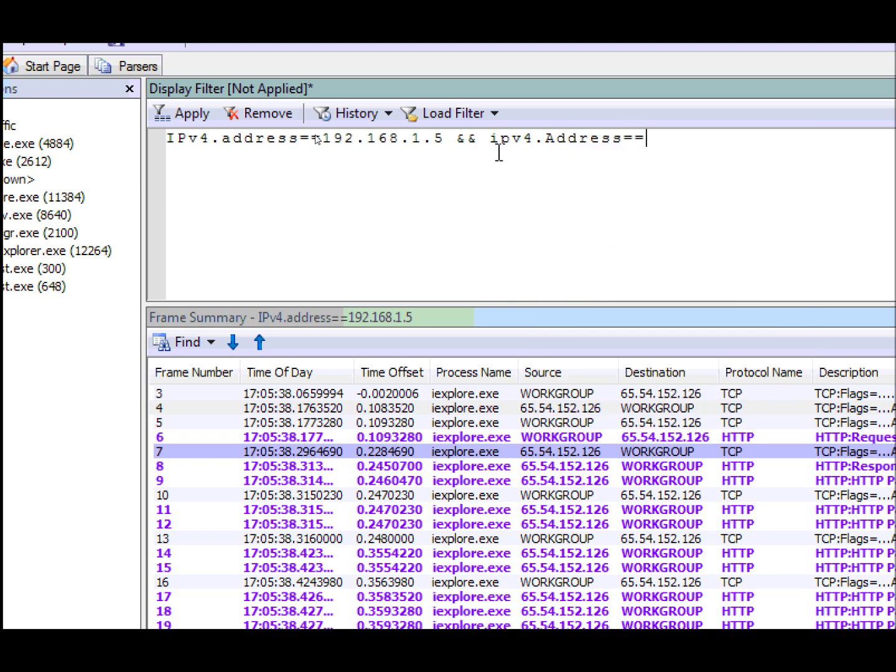
pyautogui.write('65.54.152.1265')
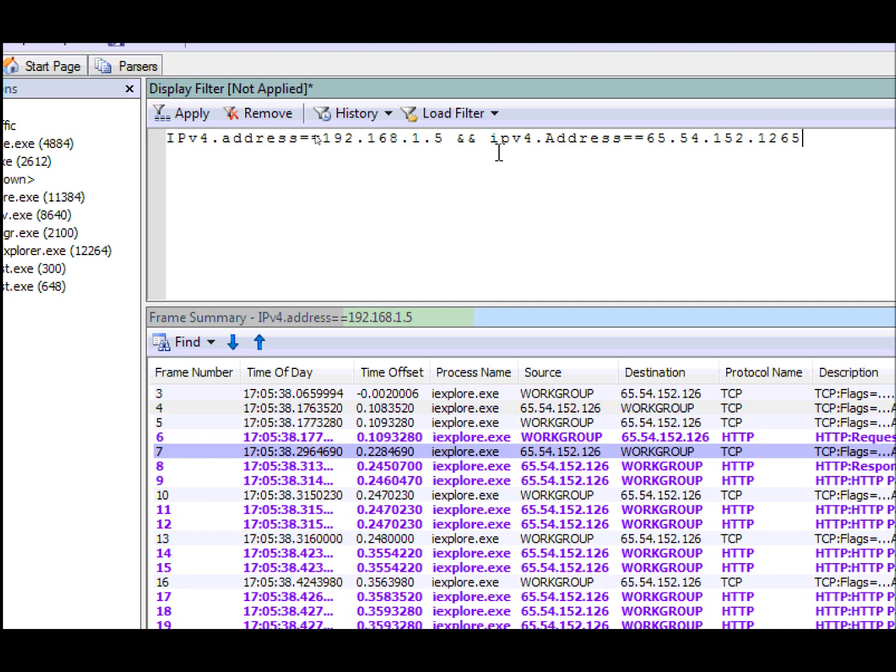
pyautogui.press('BackSpace')
pyautogui.hotkey('ctrl', 'Return')
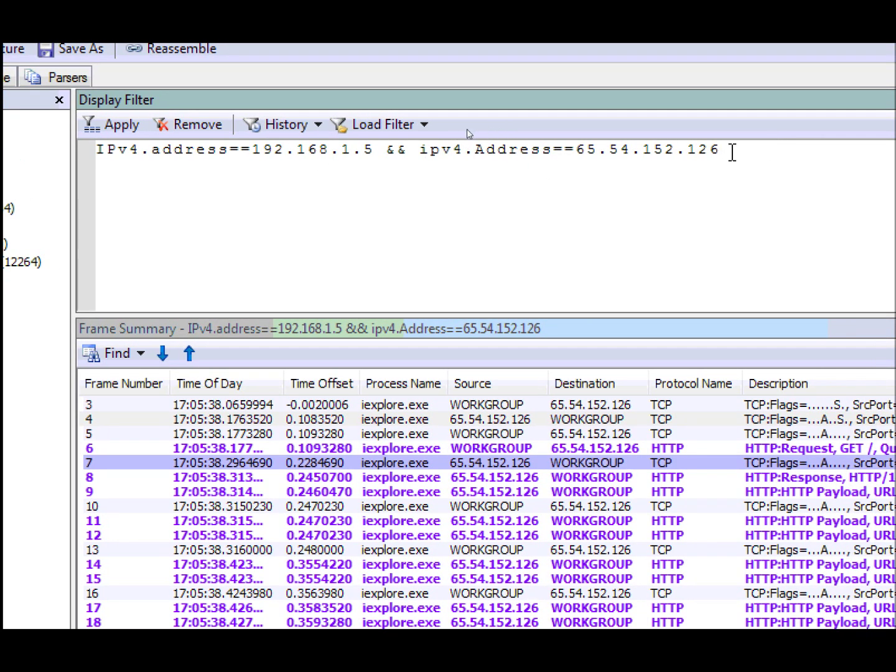
pyautogui.keyDown('shift'); pyautogui.click(176, 149); pyautogui.keyUp('shift')
pyautogui.moveTo(313, 148); pyautogui.dragTo(234, 150)
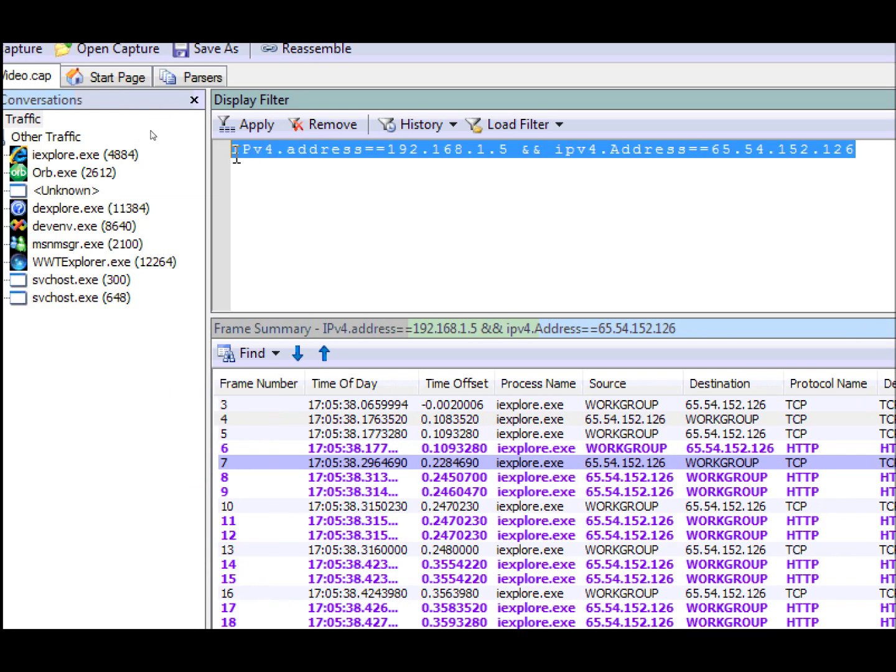
pyautogui.press('Delete')
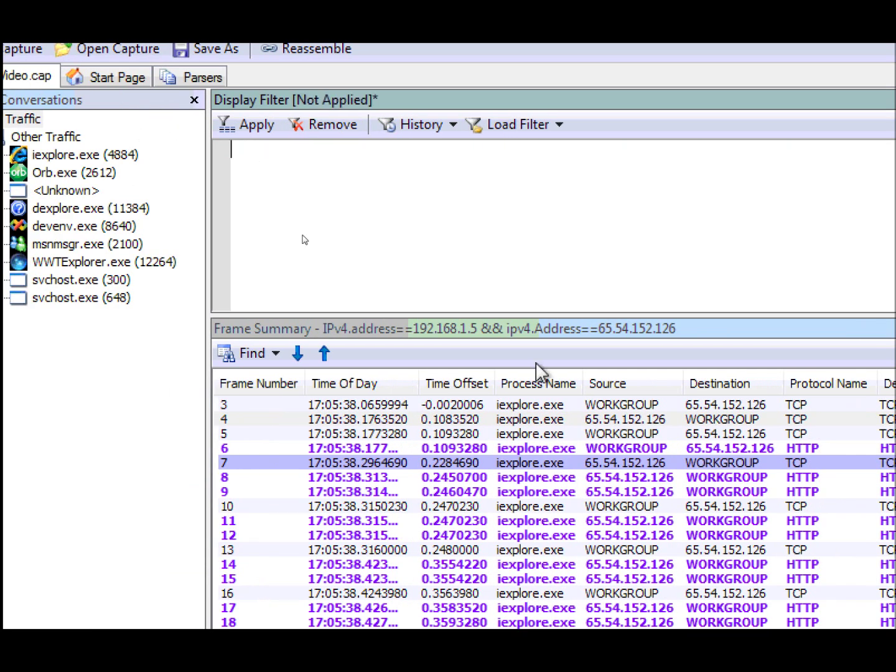
pyautogui.write('tcp.port')
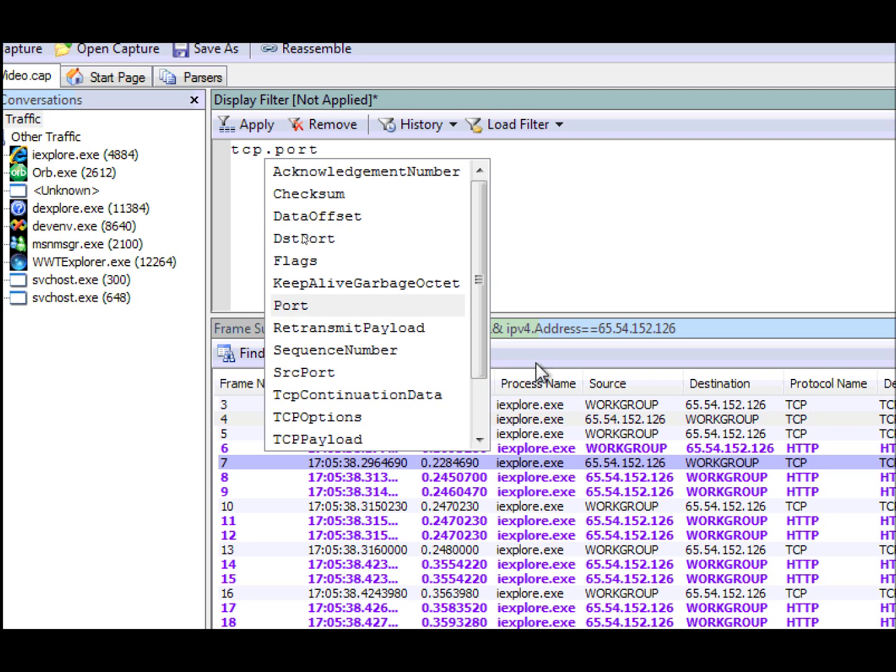
pyautogui.write('==80')
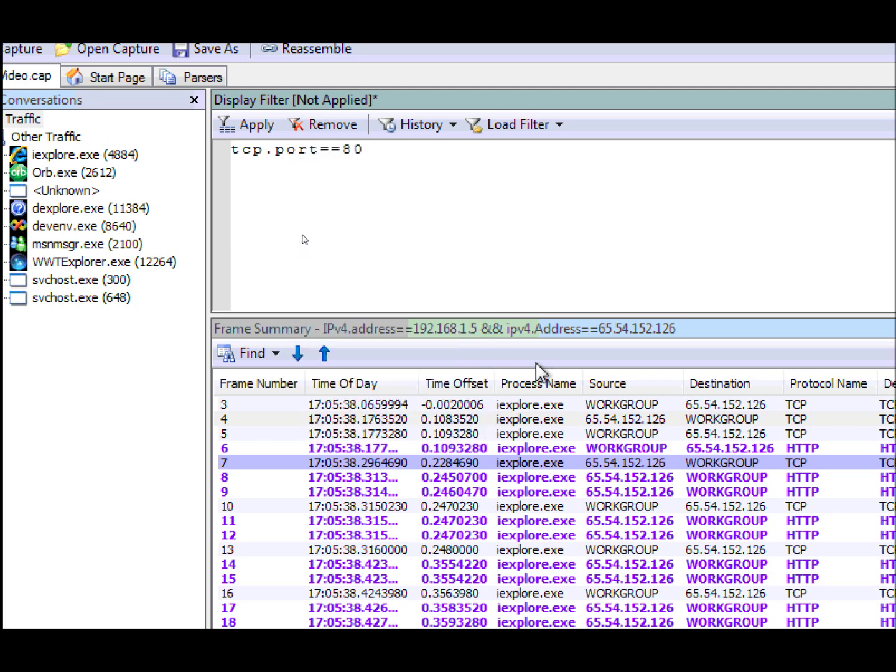
pyautogui.hotkey('ctrl', 'Return')
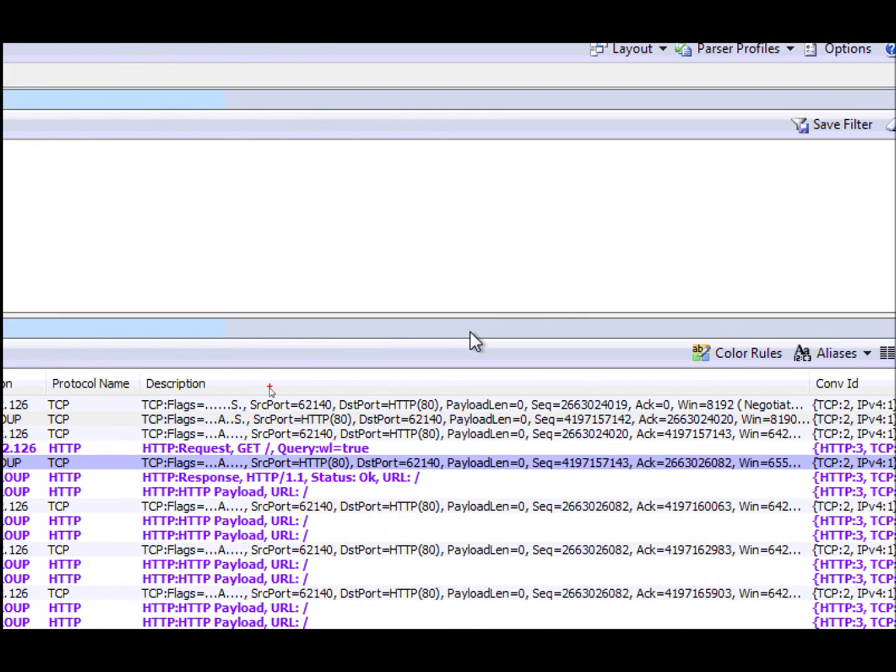
pyautogui.moveTo(244, 393)
pyautogui.mouseDown()
pyautogui.moveTo(450, 428)
pyautogui.moveTo(444, 417)
pyautogui.mouseUp()
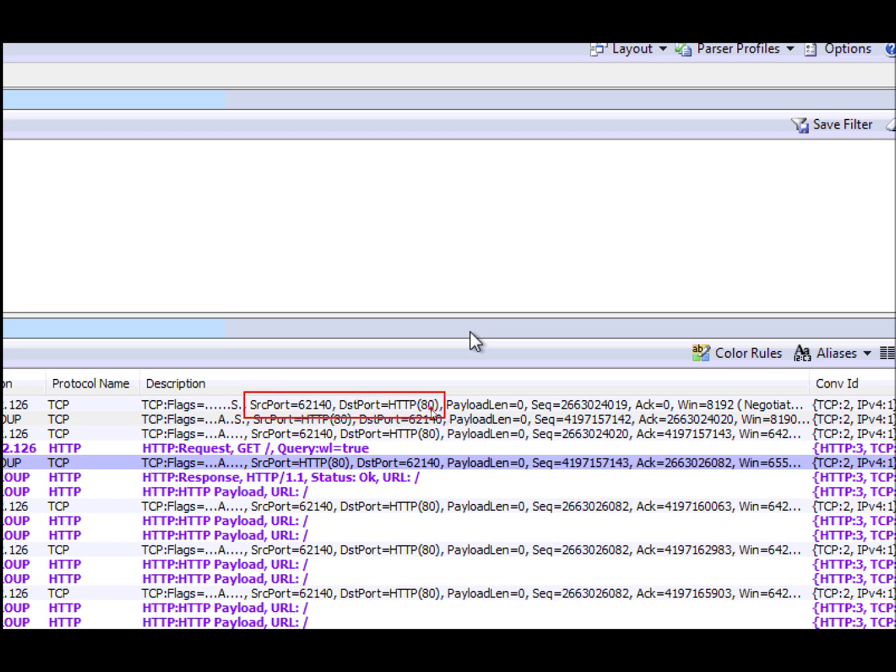
pyautogui.moveTo(434, 410); pyautogui.dragTo(467, 433)
pyautogui.press('Escape')
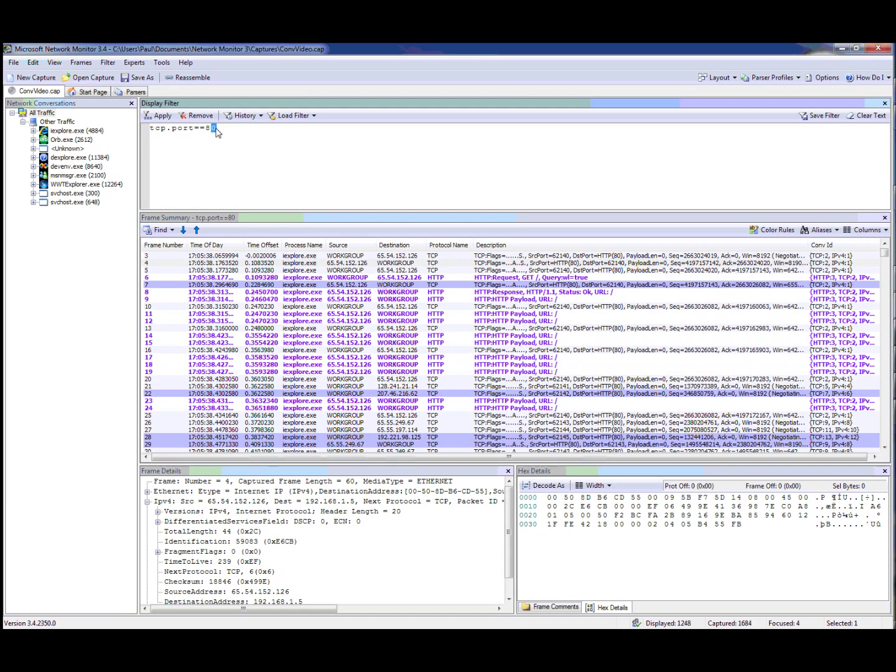
pyautogui.moveTo(216, 129); pyautogui.dragTo(211, 129)
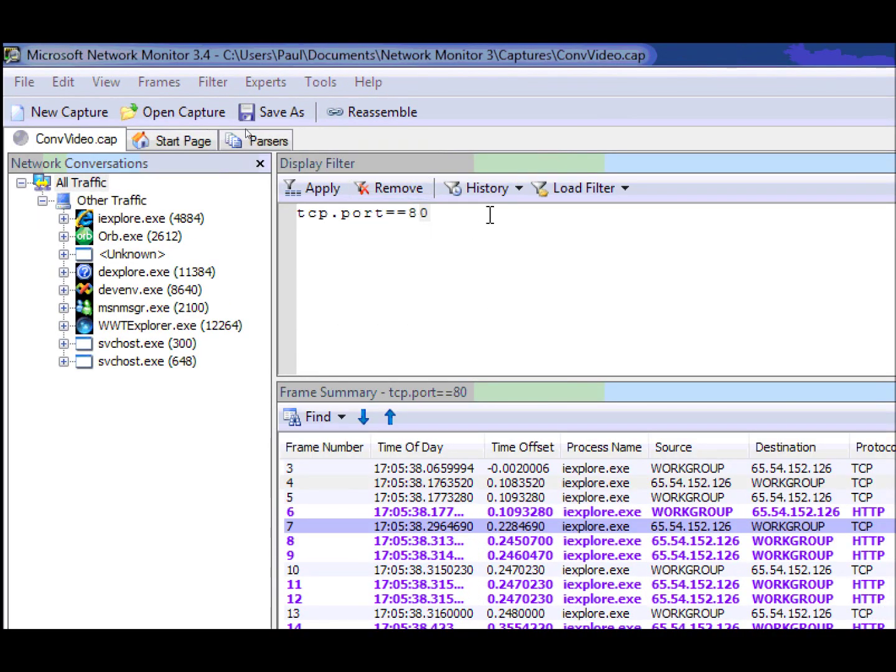
# Change the filter from tcp.port==80 to tcp.port > 1000 and apply it.
pyautogui.press('BackSpace')
pyautogui.press('BackSpace')
pyautogui.press('BackSpace')
pyautogui.press('BackSpace')
pyautogui.write('>')
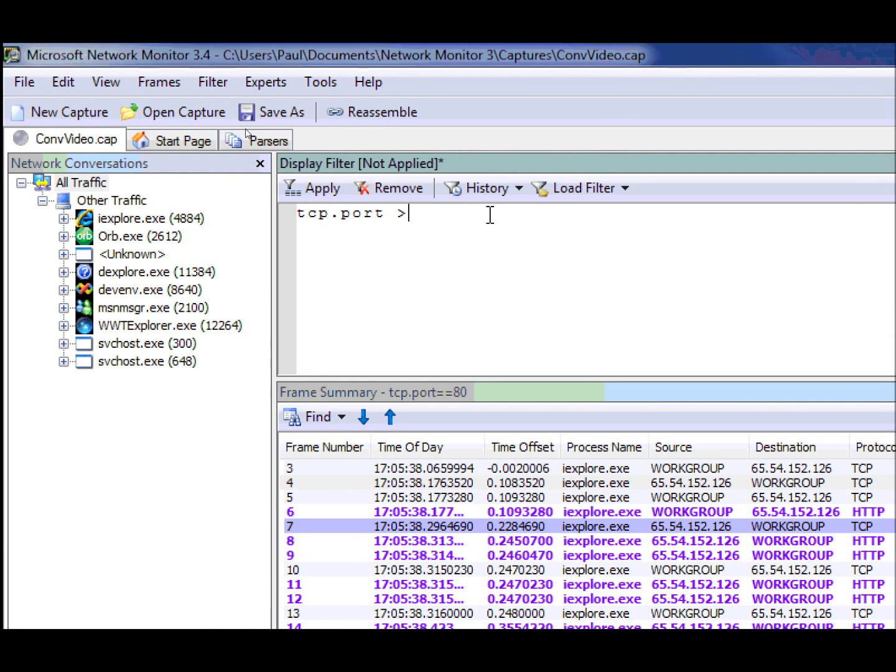
pyautogui.write(' 1000')
pyautogui.hotkey('ctrl', 'Return')
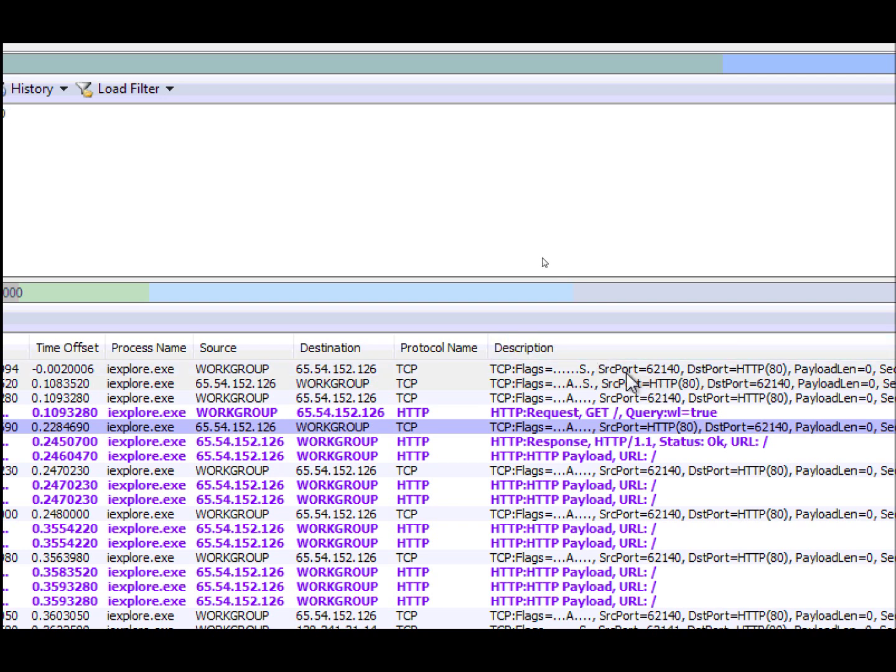
pyautogui.moveTo(588, 358); pyautogui.dragTo(794, 386)
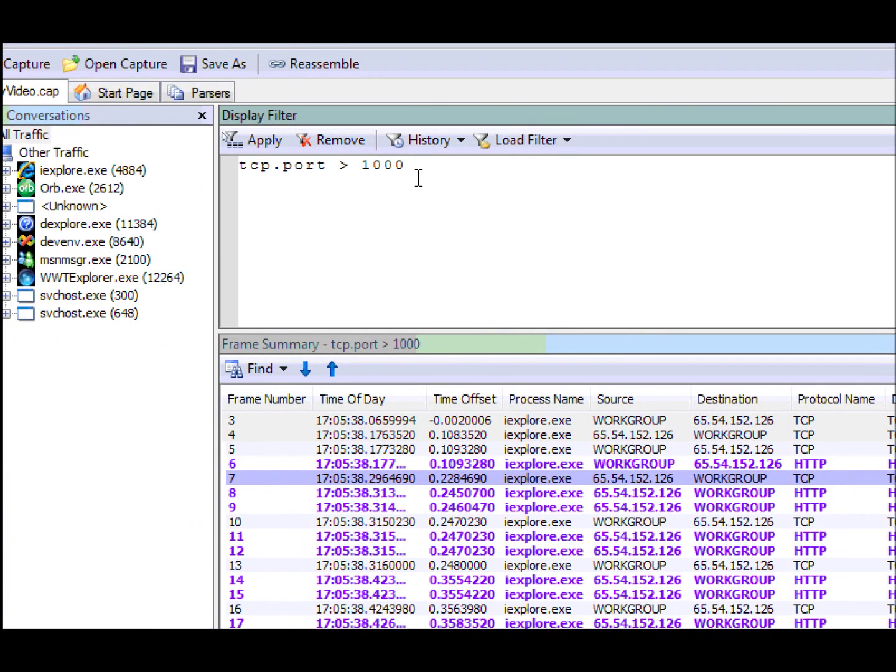
# Rewrite the filter as tcp.SrcPort> 1000 && tcp.DstPort>1000 and apply it.
pyautogui.moveTo(419, 178); pyautogui.dragTo(275, 177)
pyautogui.write('.')
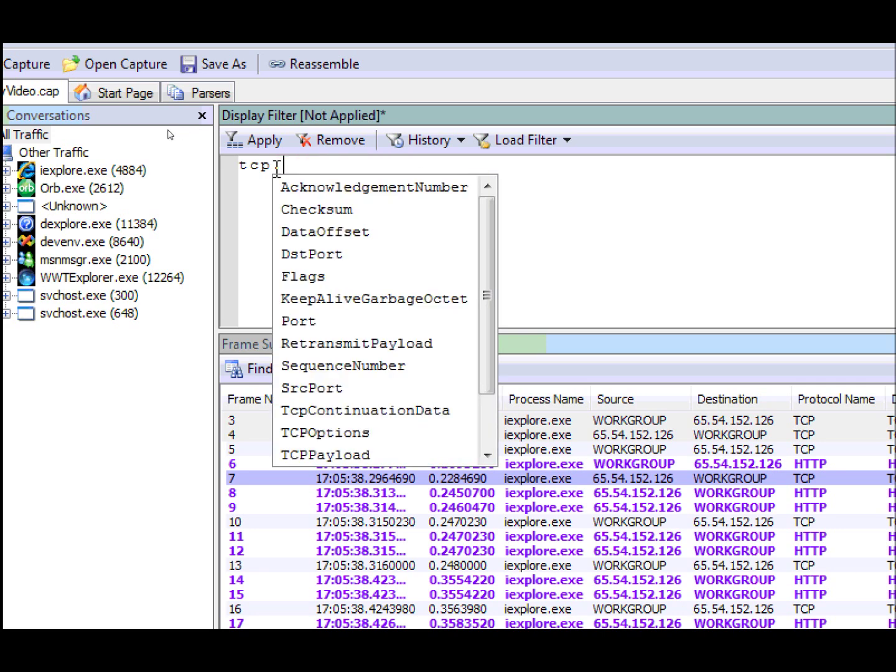
pyautogui.write('srcport')
pyautogui.press('Return')
pyautogui.write('> 100')
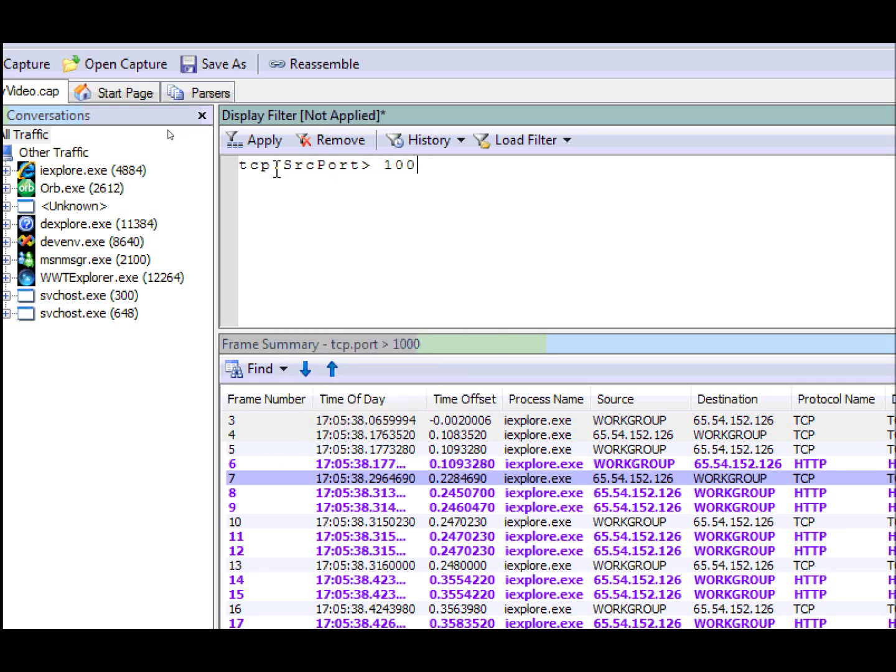
pyautogui.write('0 && tcp.')
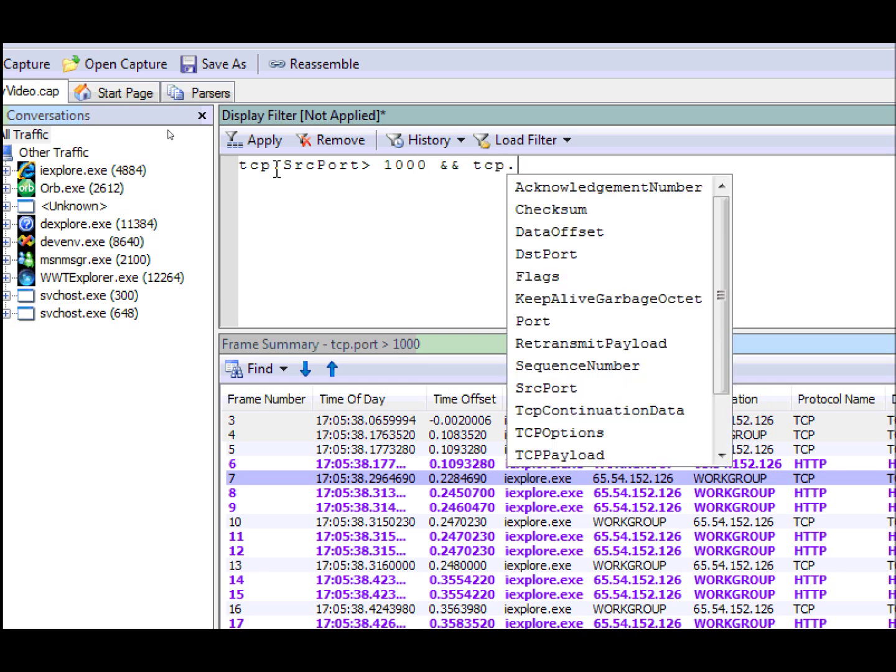
pyautogui.write('dstport==')
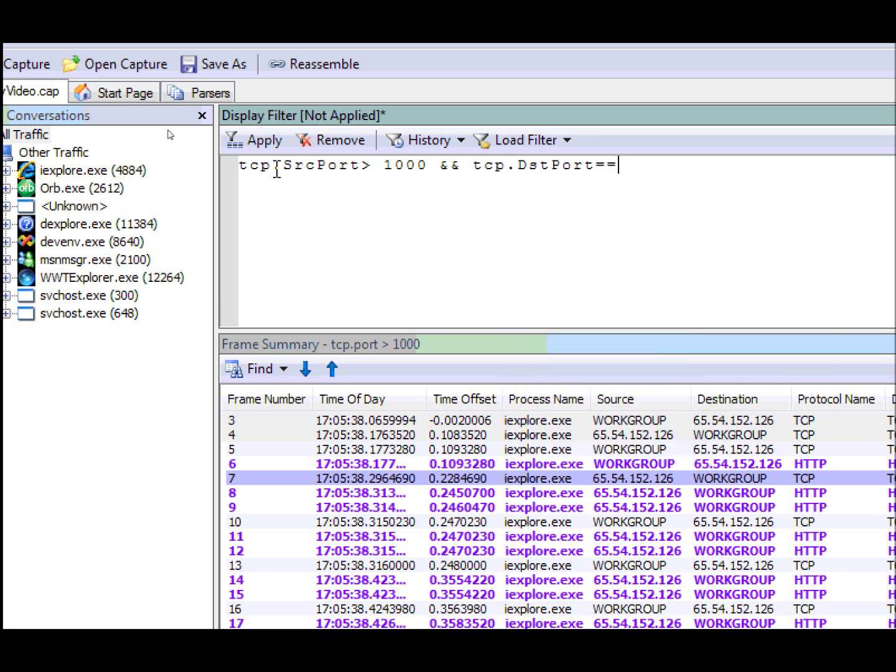
pyautogui.press('BackSpace')
pyautogui.press('BackSpace')
pyautogui.write('>1000')
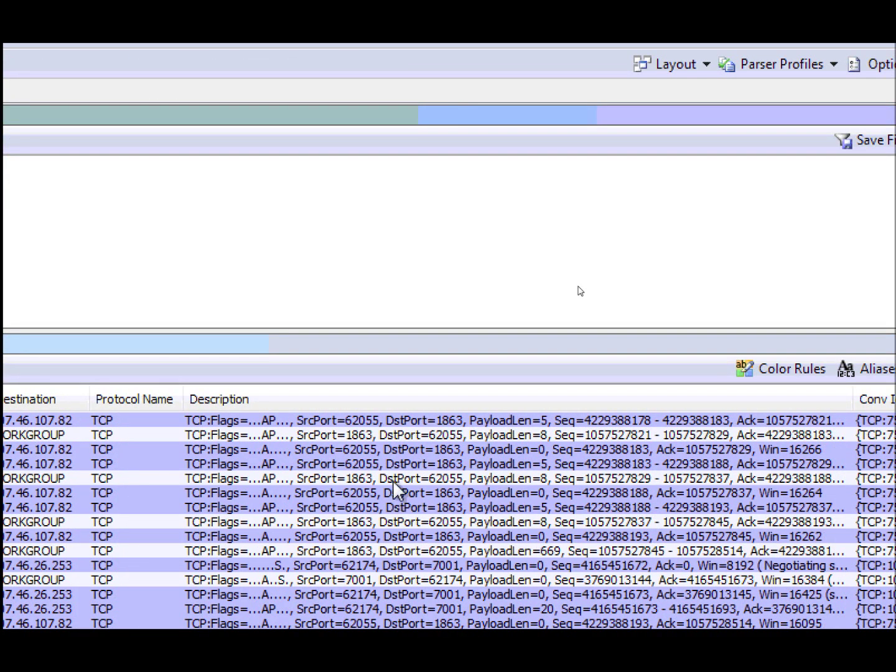
pyautogui.moveTo(296, 405)
pyautogui.mouseDown()
pyautogui.moveTo(389, 446)
pyautogui.moveTo(299, 420)
pyautogui.mouseUp()
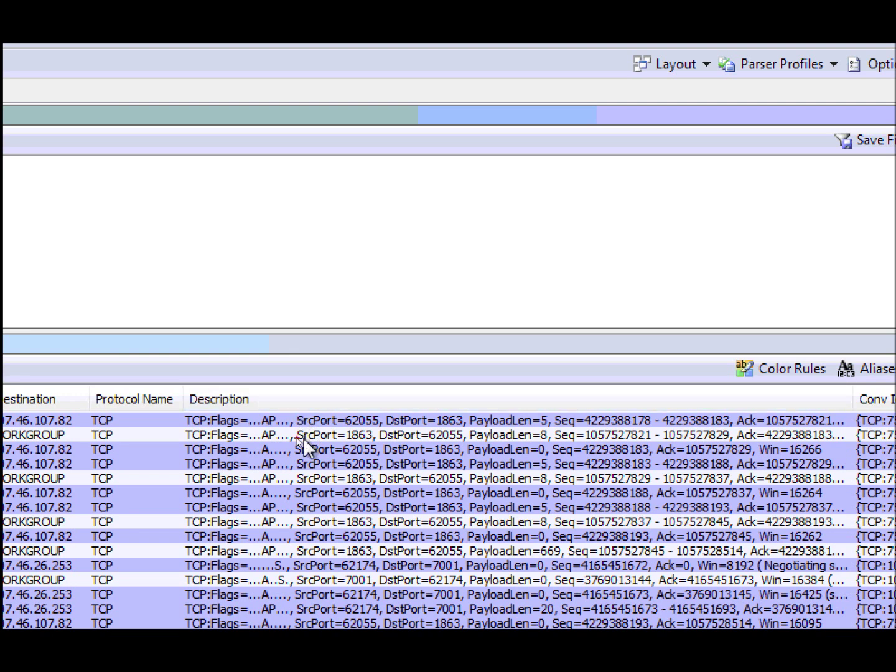
pyautogui.moveTo(292, 410)
pyautogui.mouseDown()
pyautogui.moveTo(374, 426)
pyautogui.moveTo(479, 429)
pyautogui.mouseUp()
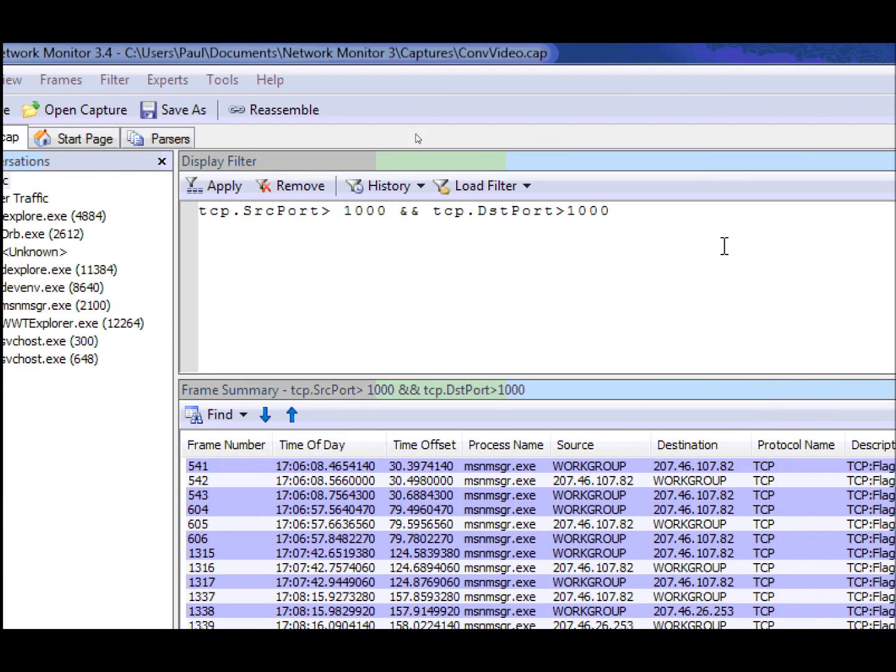
pyautogui.click(706, 209)
# Replace the filter with tcp.port != 80 and apply it.
pyautogui.click(192, 214)
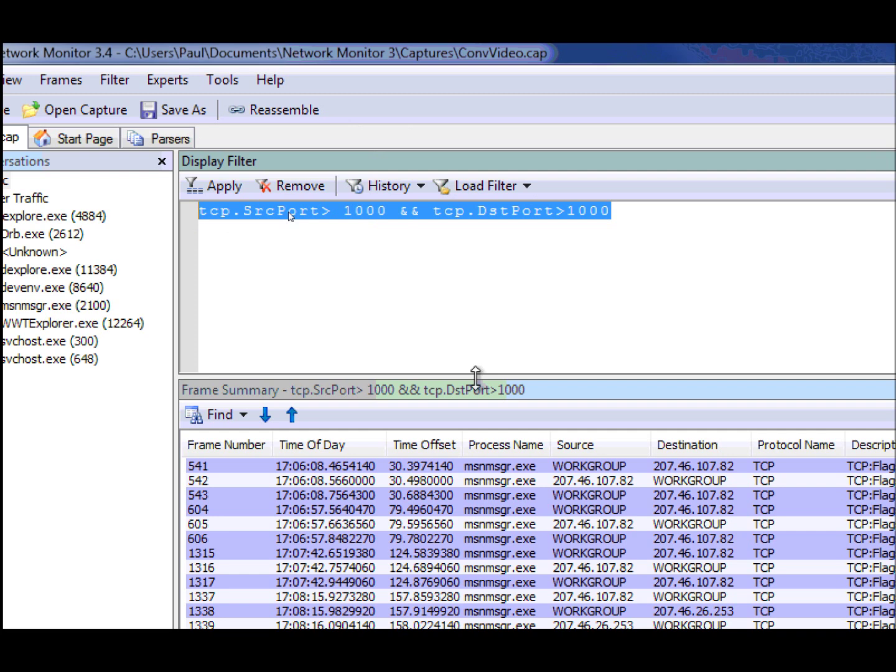
pyautogui.write('tcp.pro')
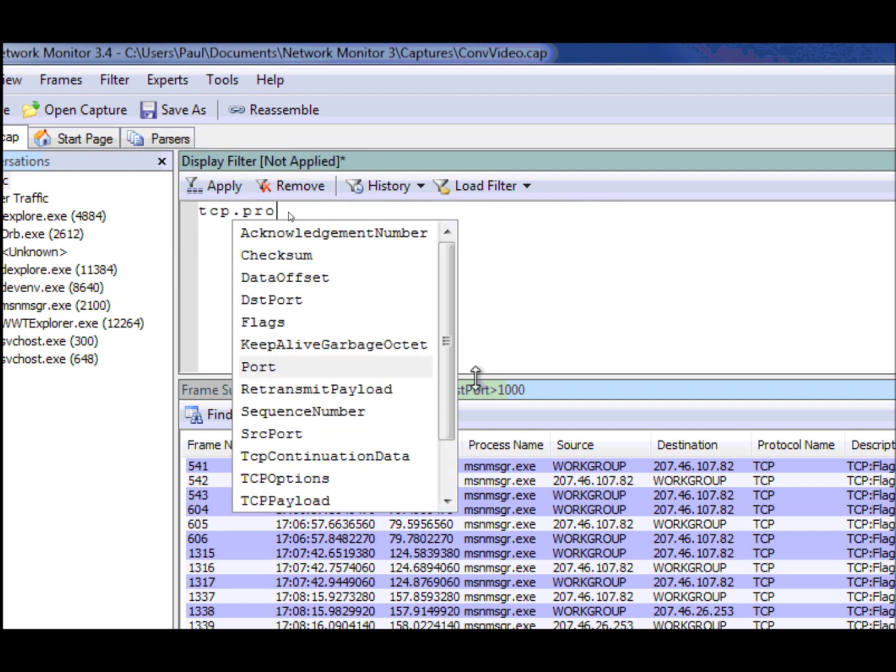
pyautogui.press('BackSpace')
pyautogui.press('BackSpace')
pyautogui.write('ort != ')
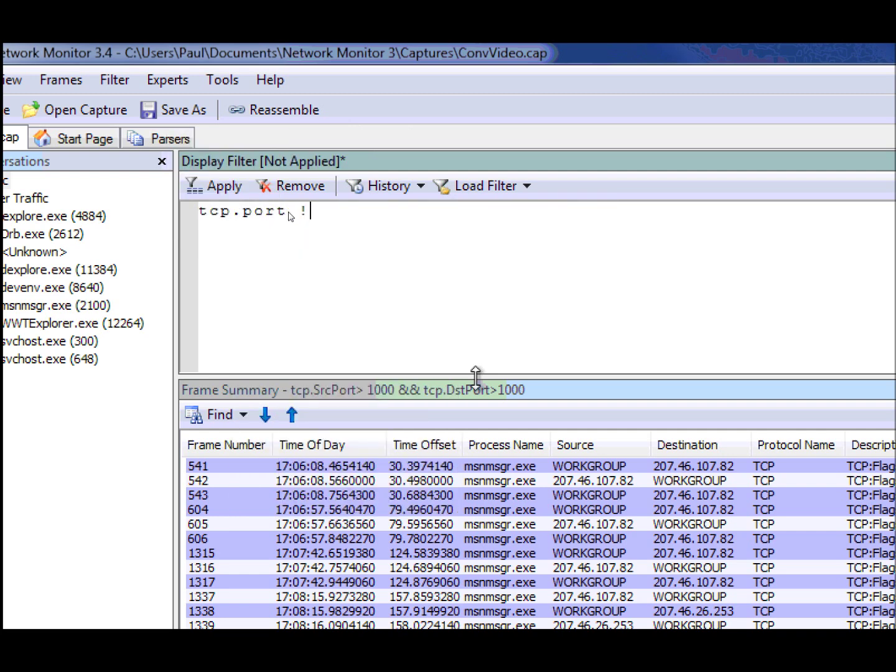
pyautogui.write('80')
pyautogui.hotkey('ctrl', 'Return')
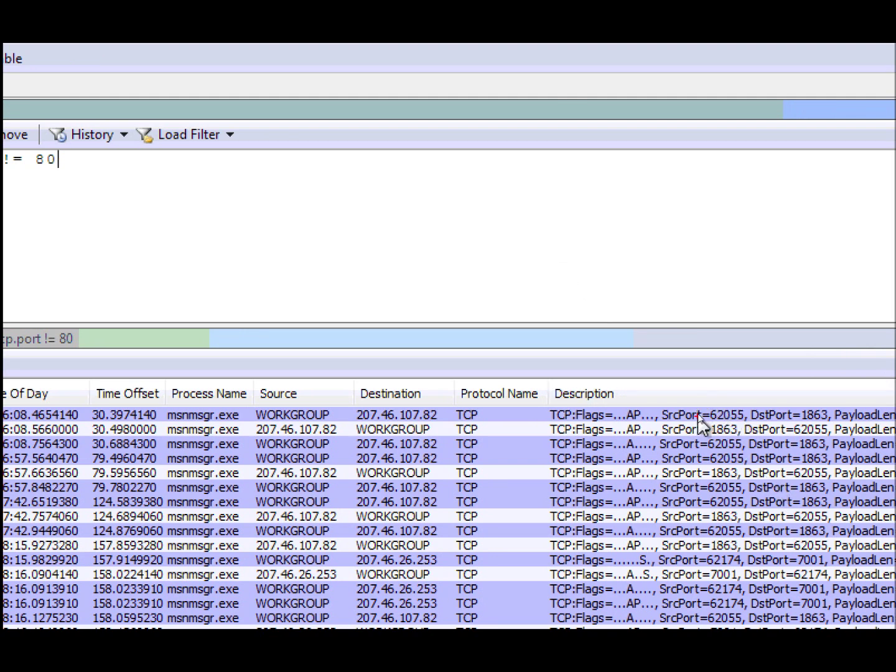
pyautogui.moveTo(708, 408)
pyautogui.mouseDown()
pyautogui.moveTo(744, 424)
pyautogui.moveTo(834, 424)
pyautogui.mouseUp()
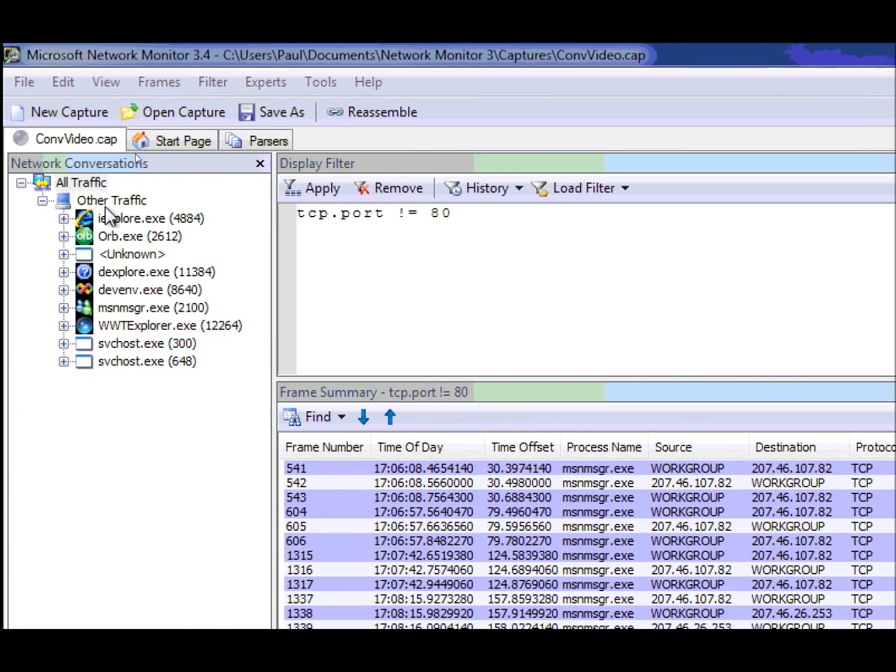
pyautogui.click(514, 219)
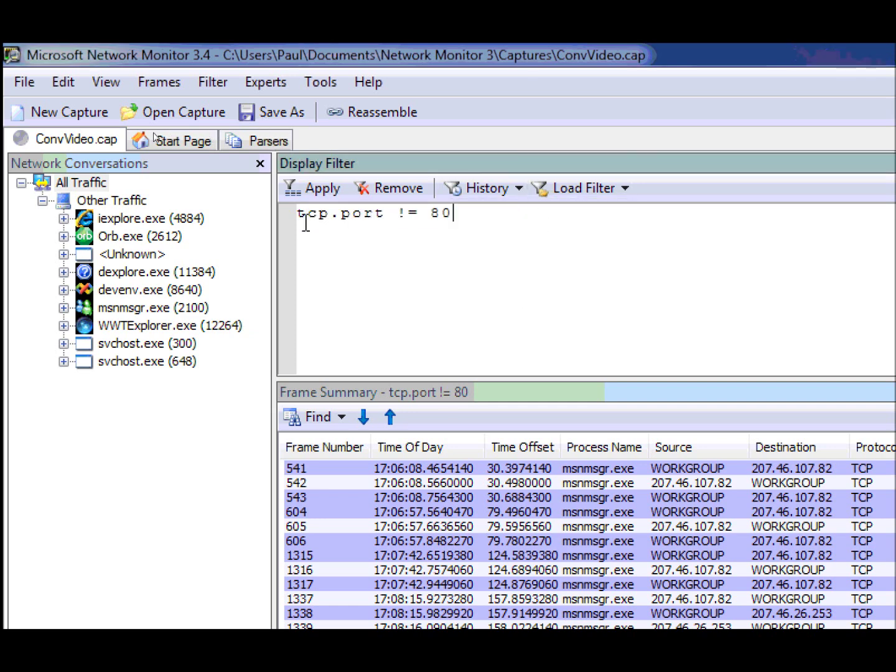
# Clear the filter and load the Standard Filters > Filter Out Noise > No-Terminal sample.
pyautogui.hotkey('ctrl', 'a')
pyautogui.press('Delete')
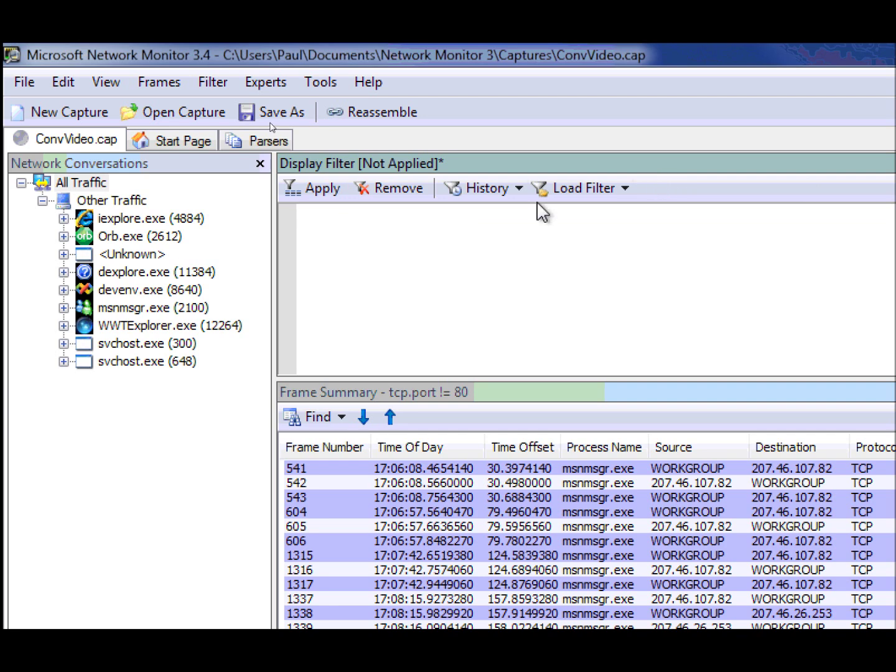
pyautogui.click(576, 190)
pyautogui.moveTo(577, 225)
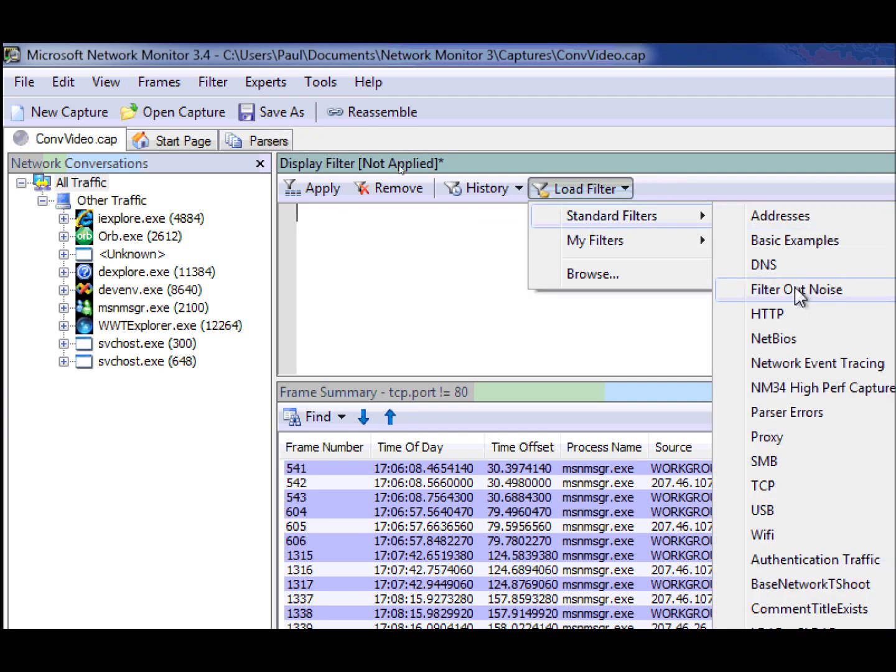
pyautogui.moveTo(800, 293)
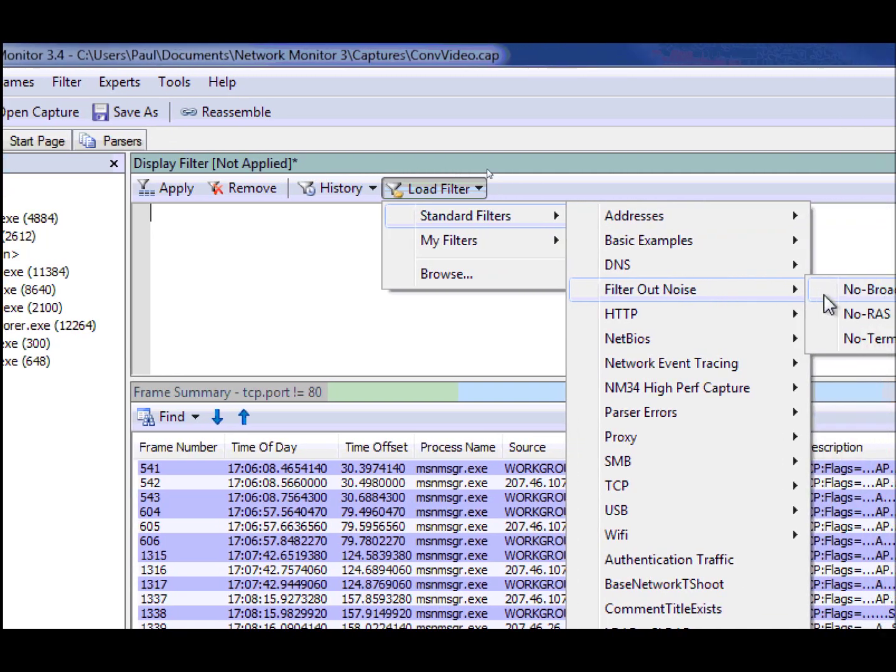
pyautogui.click(828, 337)
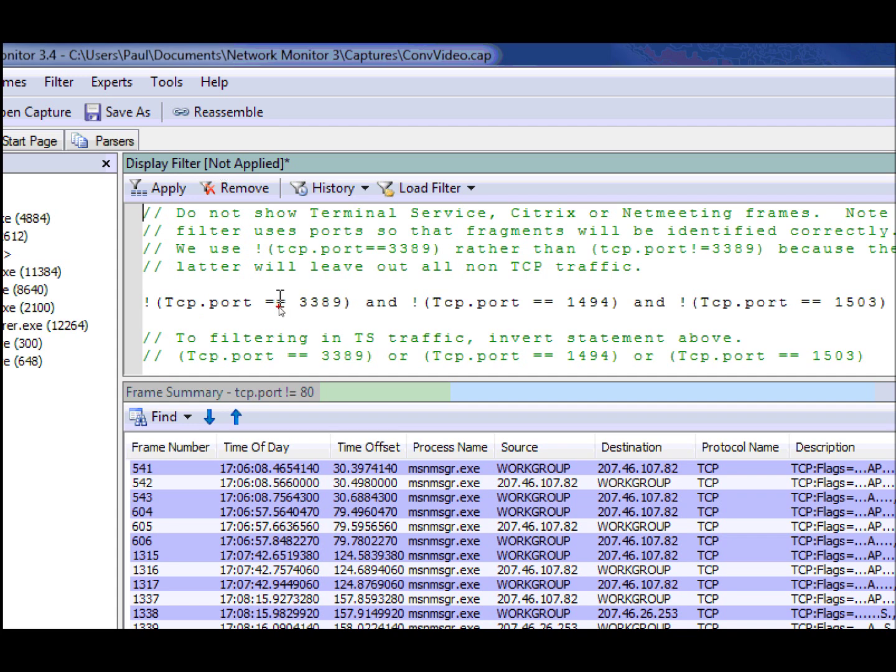
pyautogui.moveTo(279, 308)
pyautogui.mouseDown()
pyautogui.moveTo(306, 321)
pyautogui.moveTo(260, 295)
pyautogui.mouseUp()
pyautogui.moveTo(154, 312); pyautogui.dragTo(212, 353)
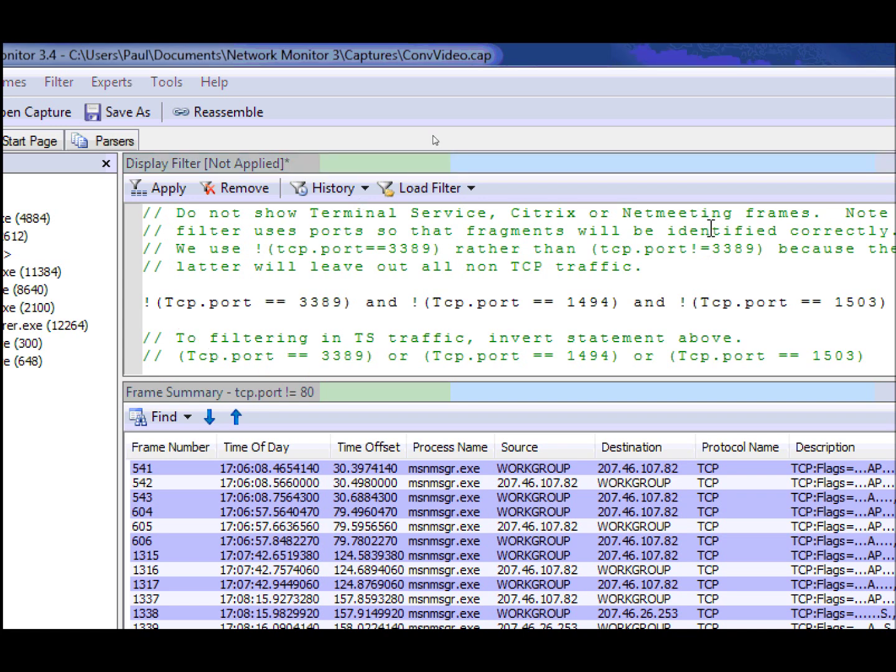
# Clear the noise filter text and type tcp.port!=80) as the new expression.
pyautogui.hotkey('ctrl', 'a')
pyautogui.press('Delete')
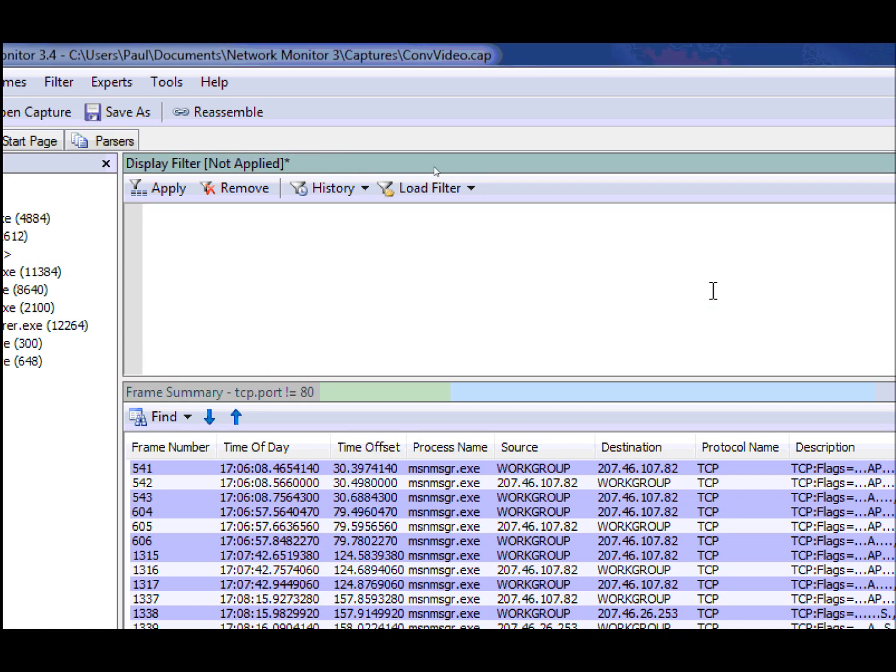
pyautogui.write('t')
pyautogui.press('BackSpace')
pyautogui.write('tcp !')
pyautogui.press('BackSpace')
pyautogui.write('.')
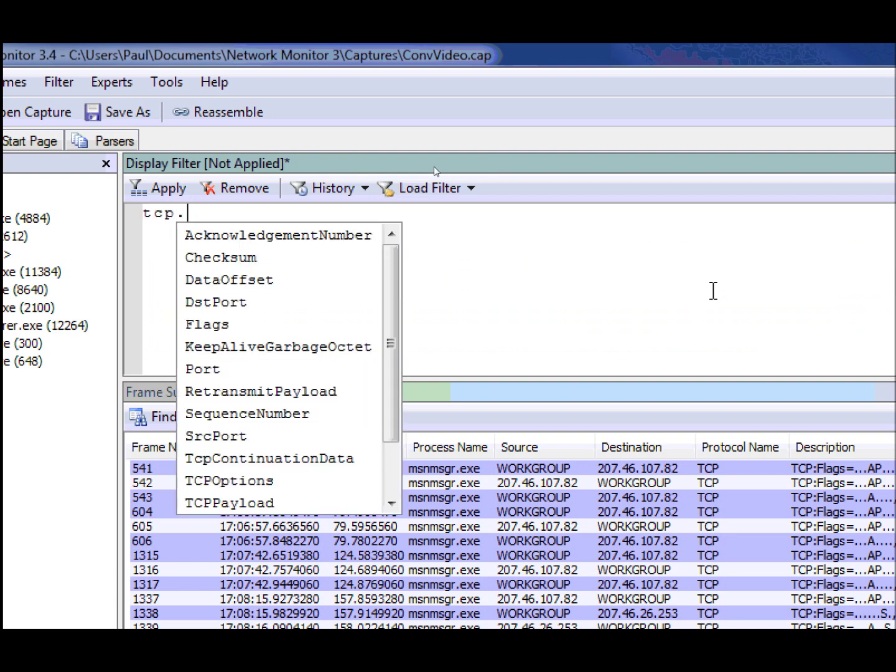
pyautogui.write('port!=')
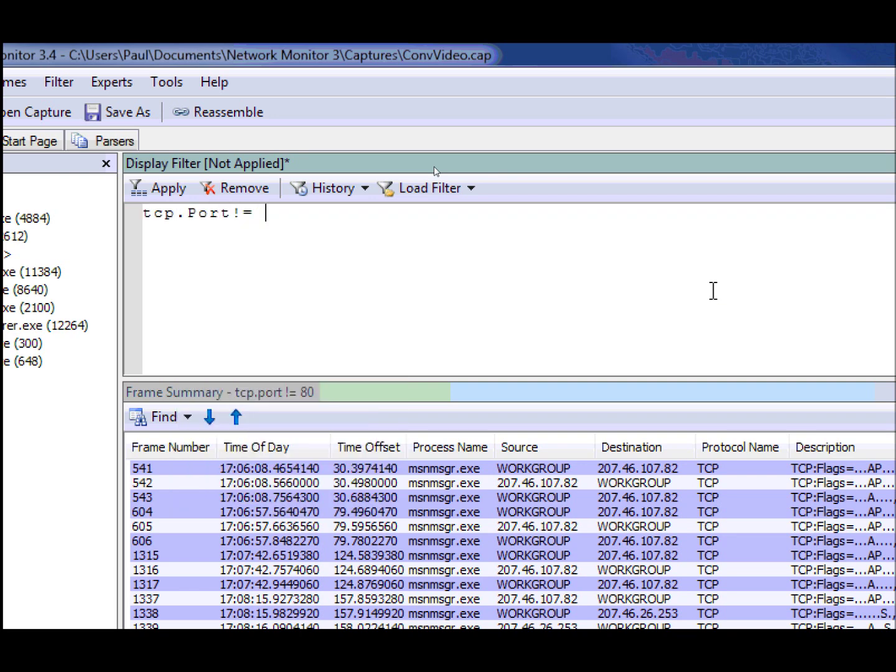
pyautogui.write('80)')
# Rework the expression into !(tcp.Port==80), apply it, and inspect the ARP response frame.
pyautogui.press('Home')
pyautogui.write('(')
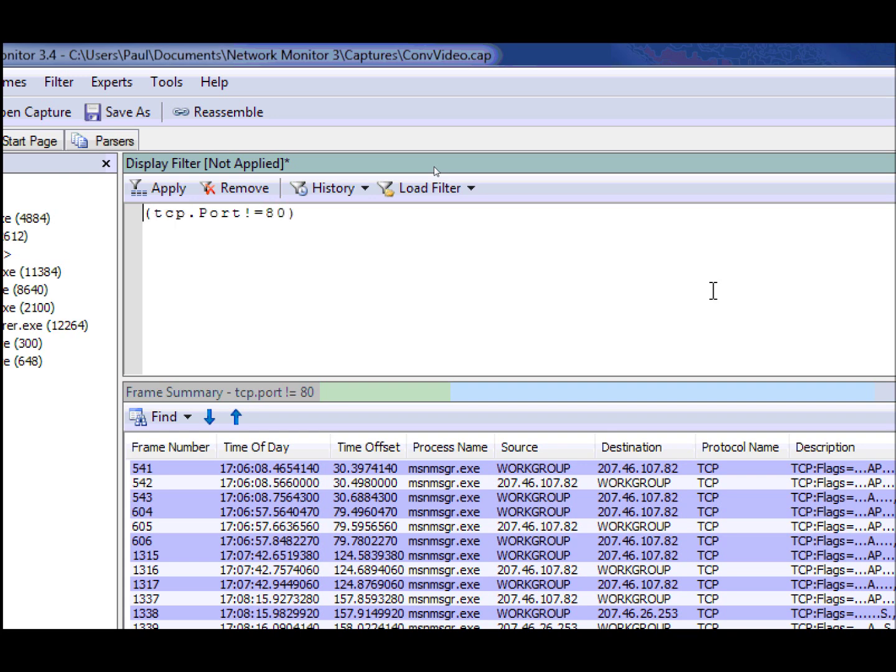
pyautogui.press('Home')
pyautogui.write('!')
pyautogui.press('Right')
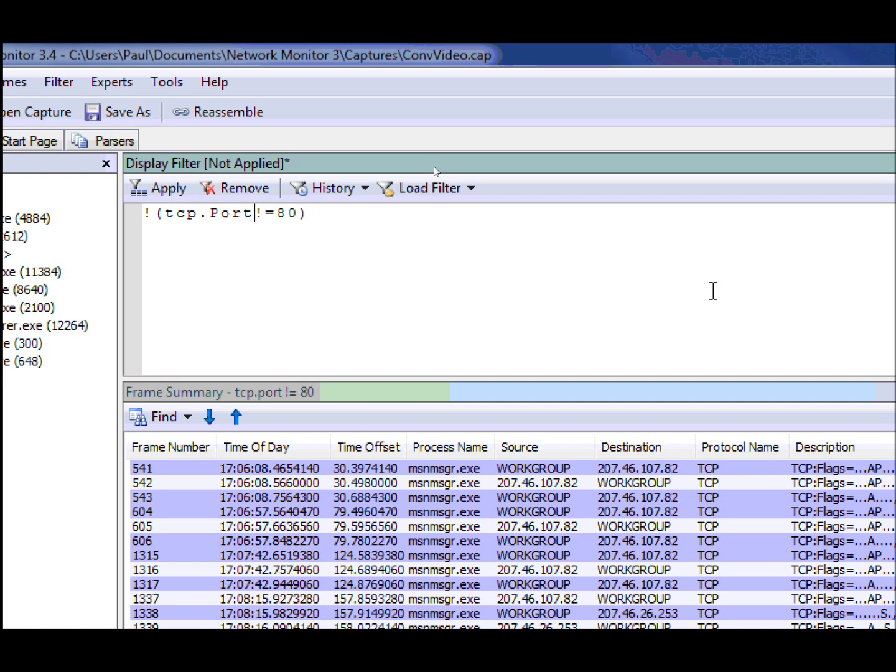
pyautogui.press('Delete')
pyautogui.press('Right')
pyautogui.hotkey('ctrl', 'Return')
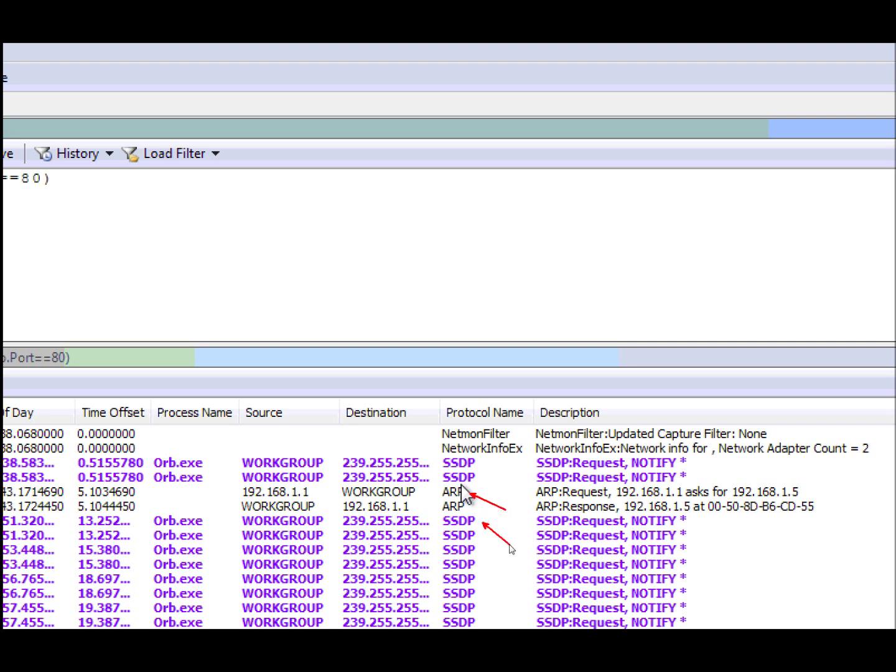
pyautogui.click(474, 334)
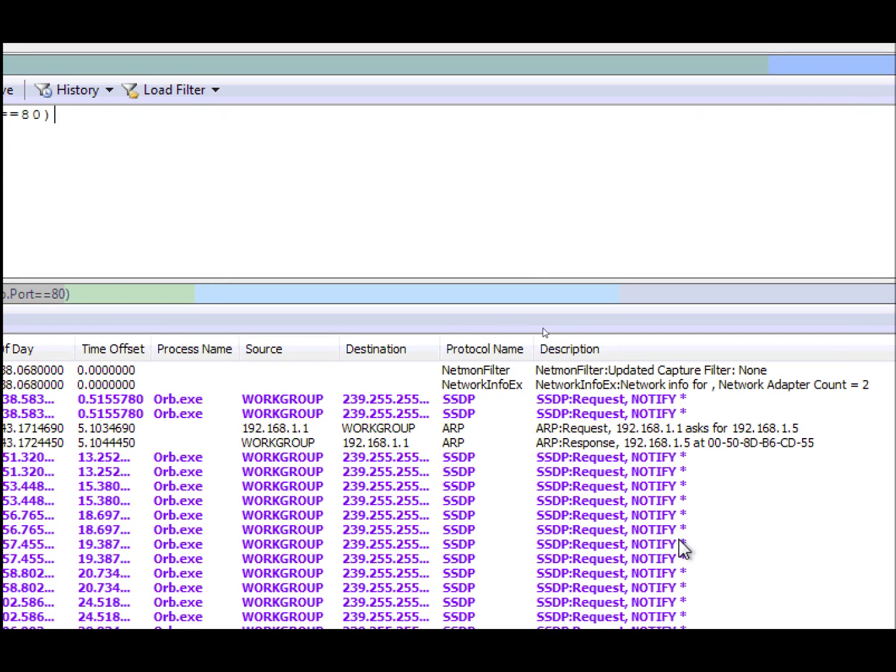
pyautogui.click(648, 444)
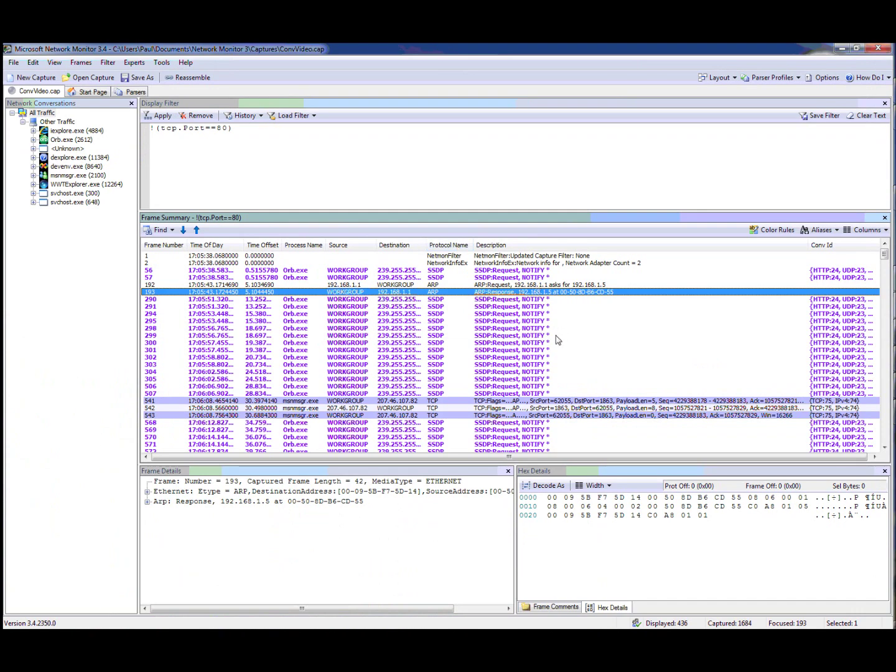
# View frame 1341's details further down the list, then clear the filter text.
pyautogui.click(557, 336)
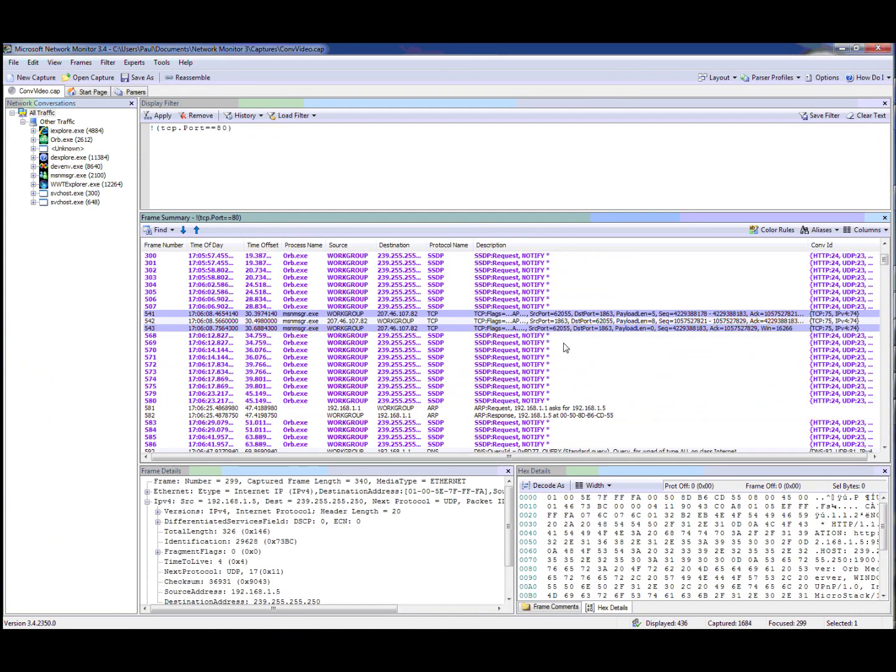
pyautogui.scroll(-15, 563, 342)
pyautogui.scroll(-10, 690, 348)
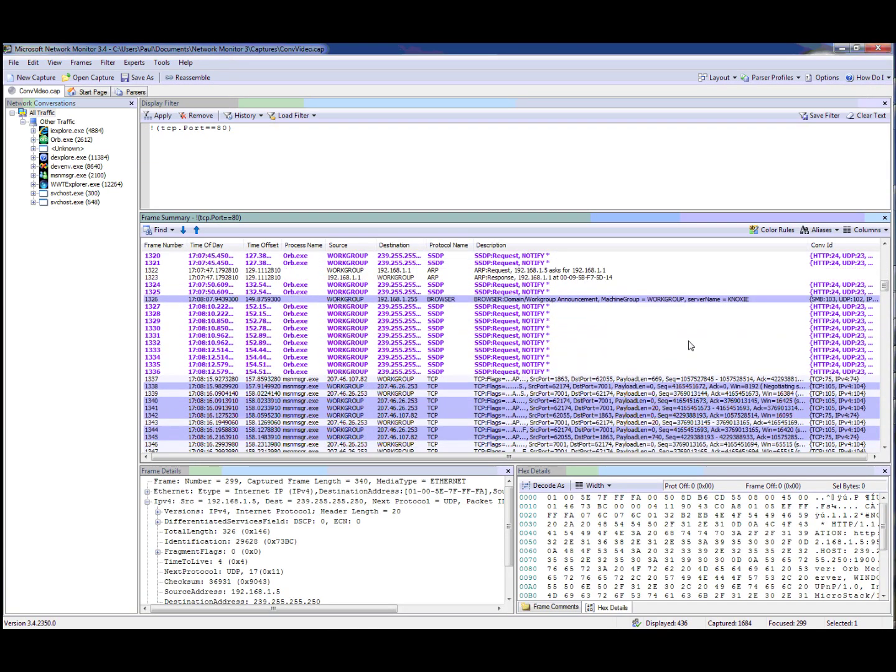
pyautogui.click(537, 300)
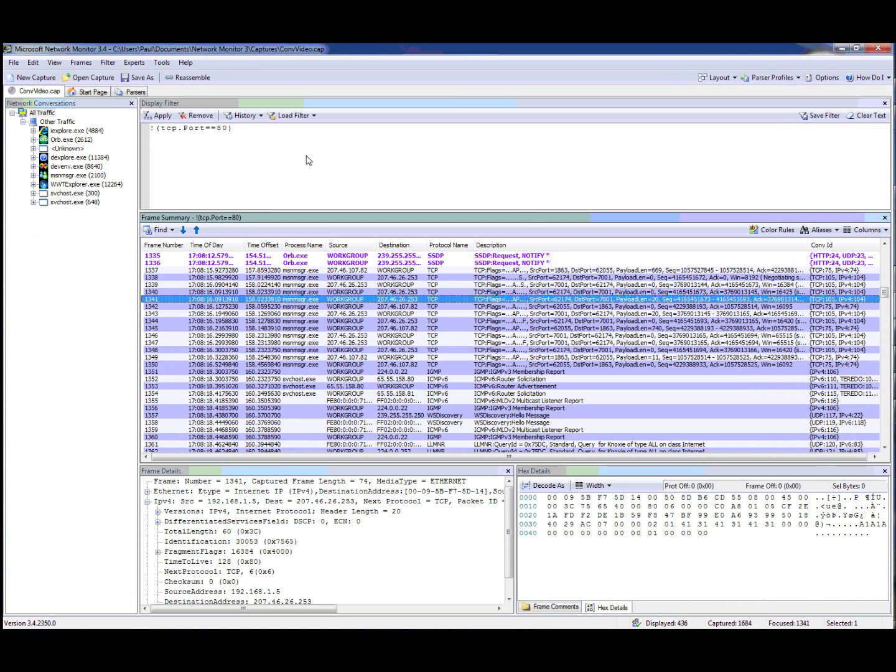
pyautogui.moveTo(235, 128); pyautogui.dragTo(153, 130)
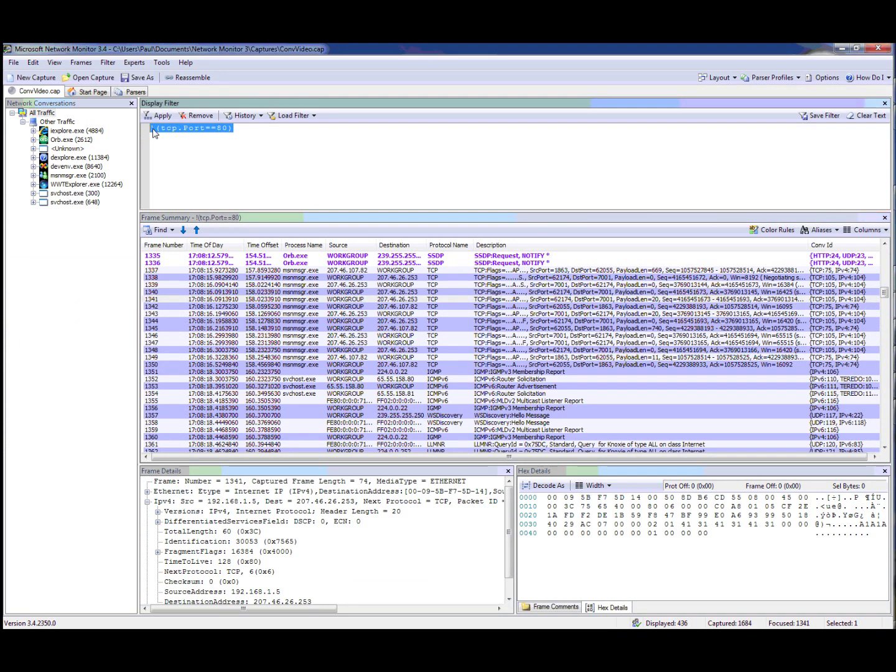
pyautogui.press('Delete')
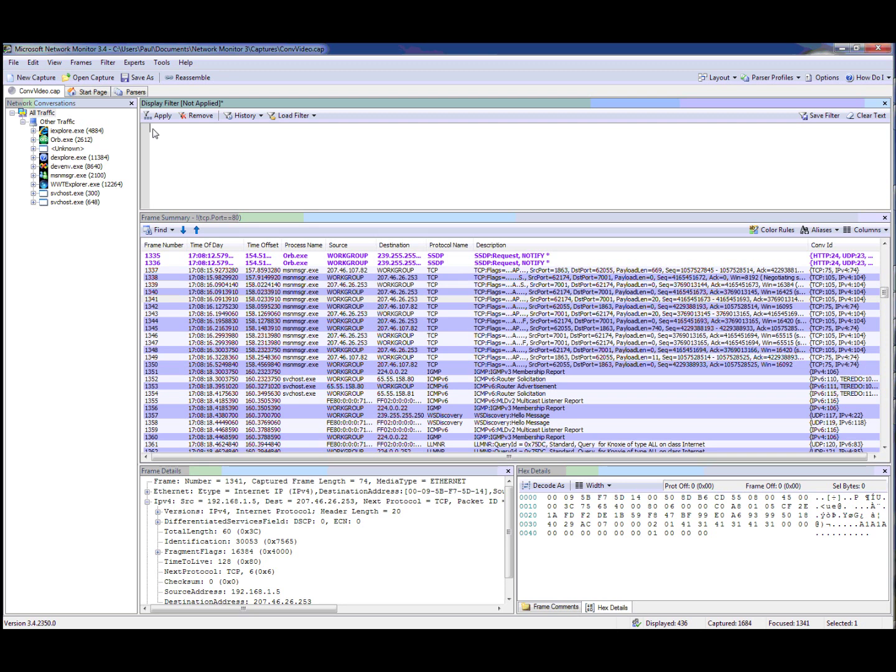
# Load the standard IPv4SubNet filter from Standard Filters > Addresses, matching 10.53.0.0/16 traffic.
pyautogui.click(303, 122)
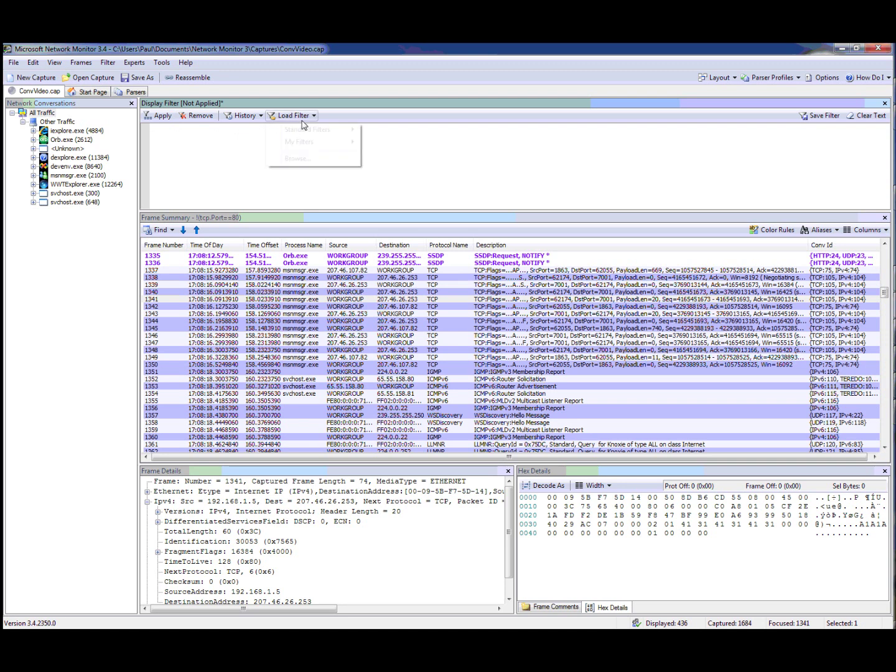
pyautogui.moveTo(318, 129)
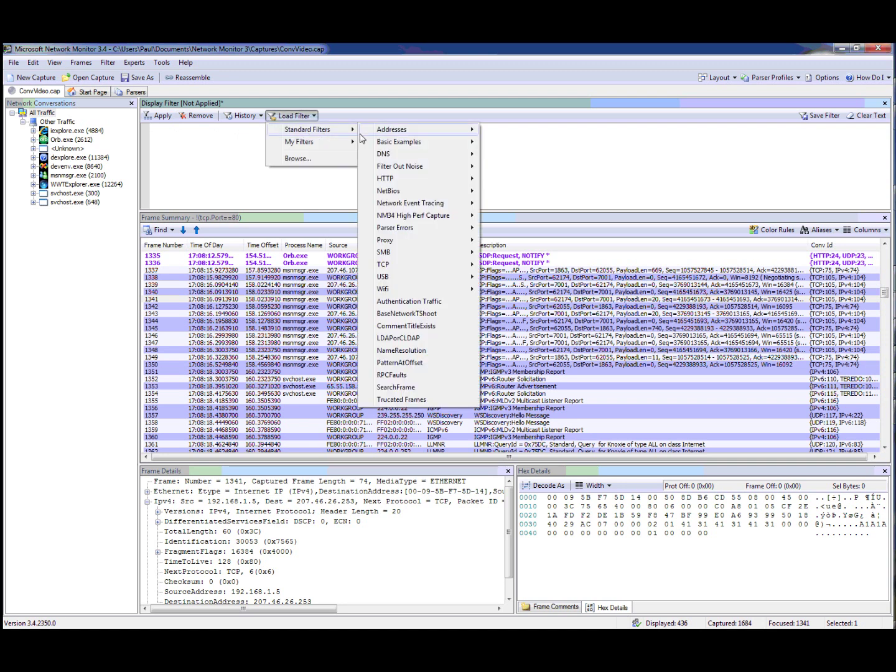
pyautogui.moveTo(385, 133)
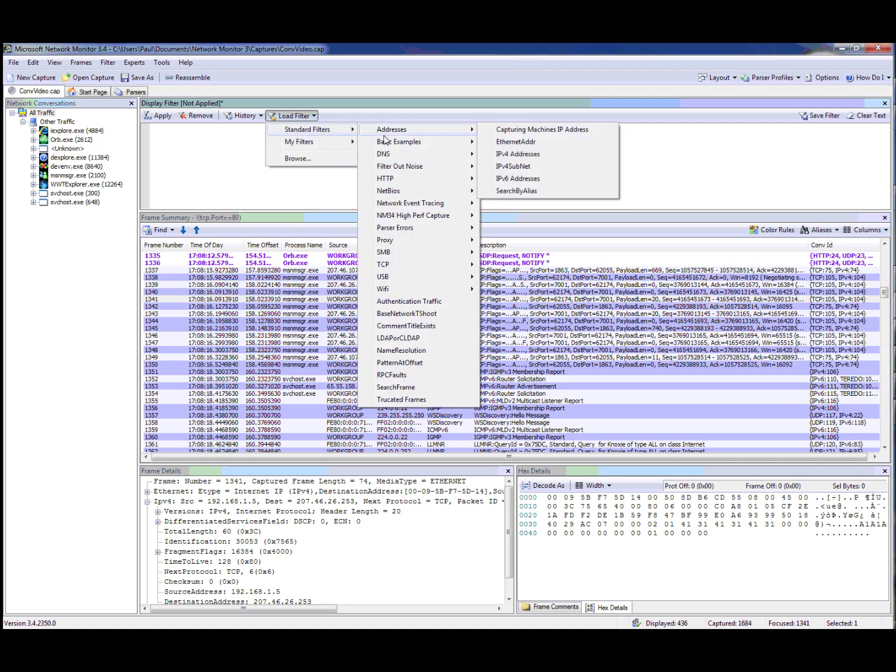
pyautogui.click(529, 167)
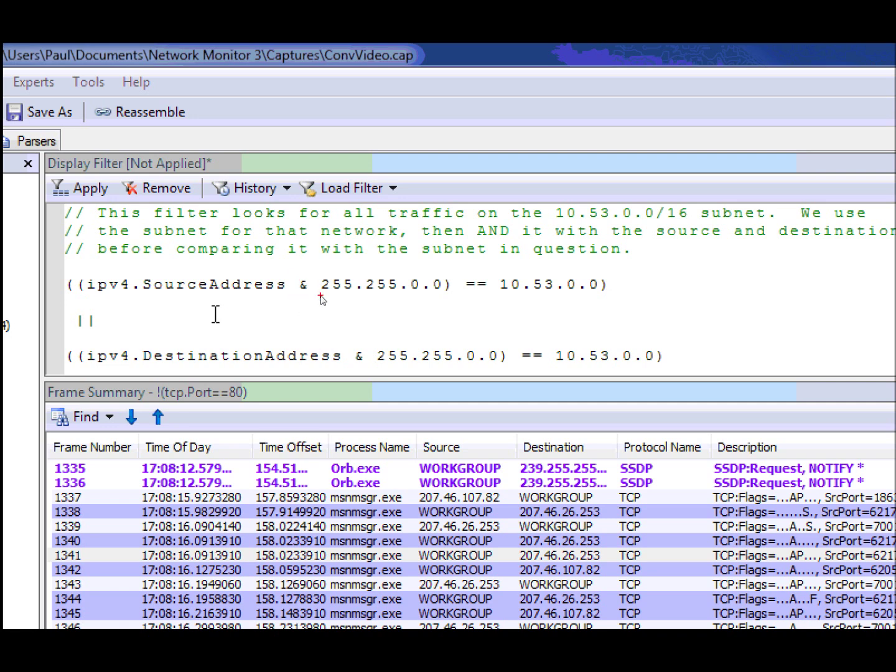
pyautogui.moveTo(307, 288); pyautogui.dragTo(346, 313)
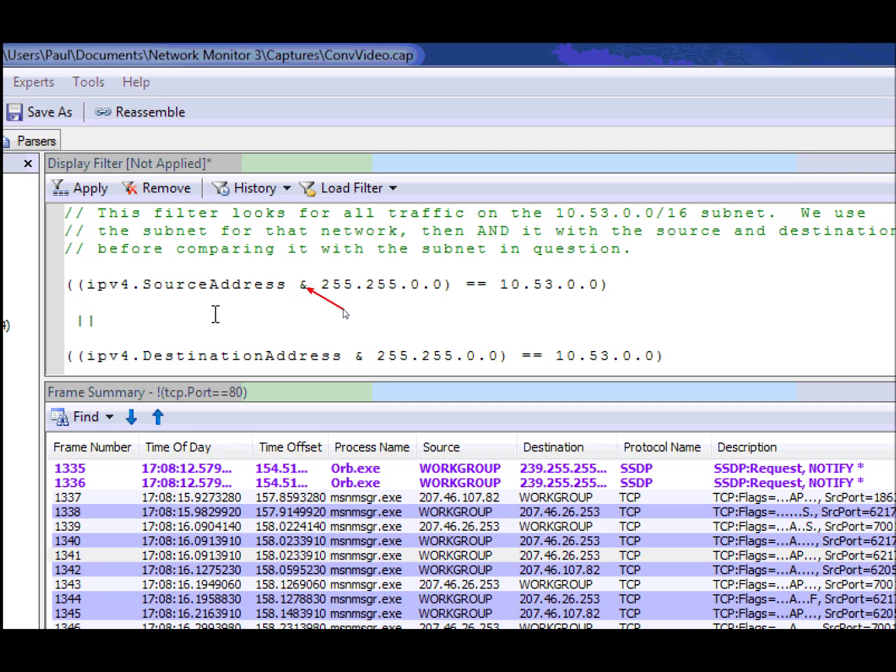